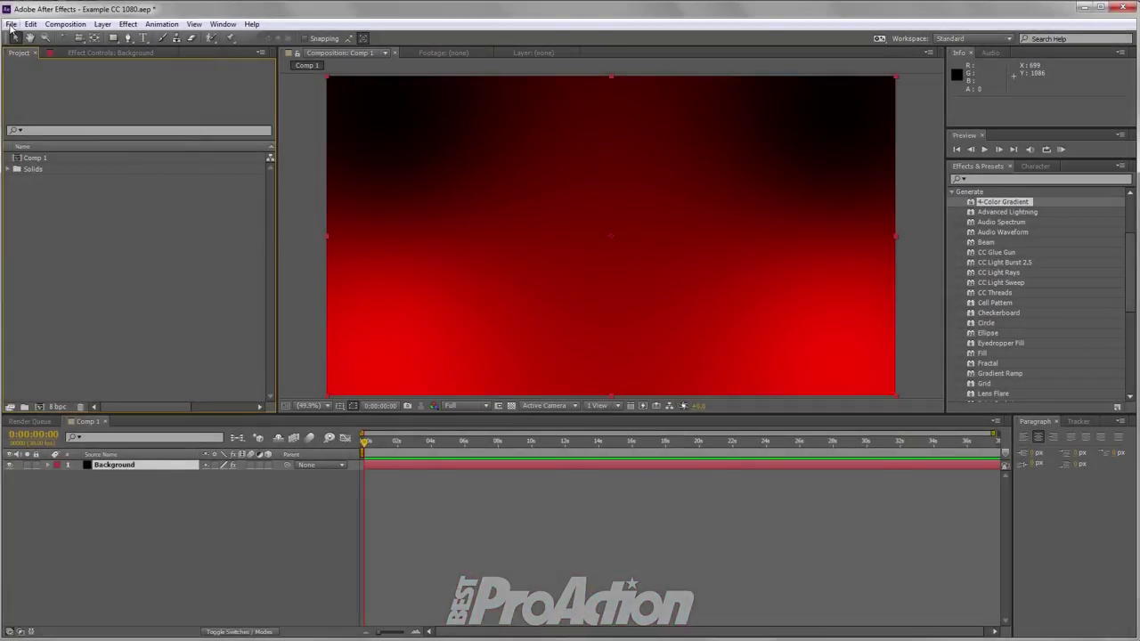
# - Import A, B, E, L and Z.mp4 and stack them as layers above Background in Comp 1
pyautogui.click(11, 24)
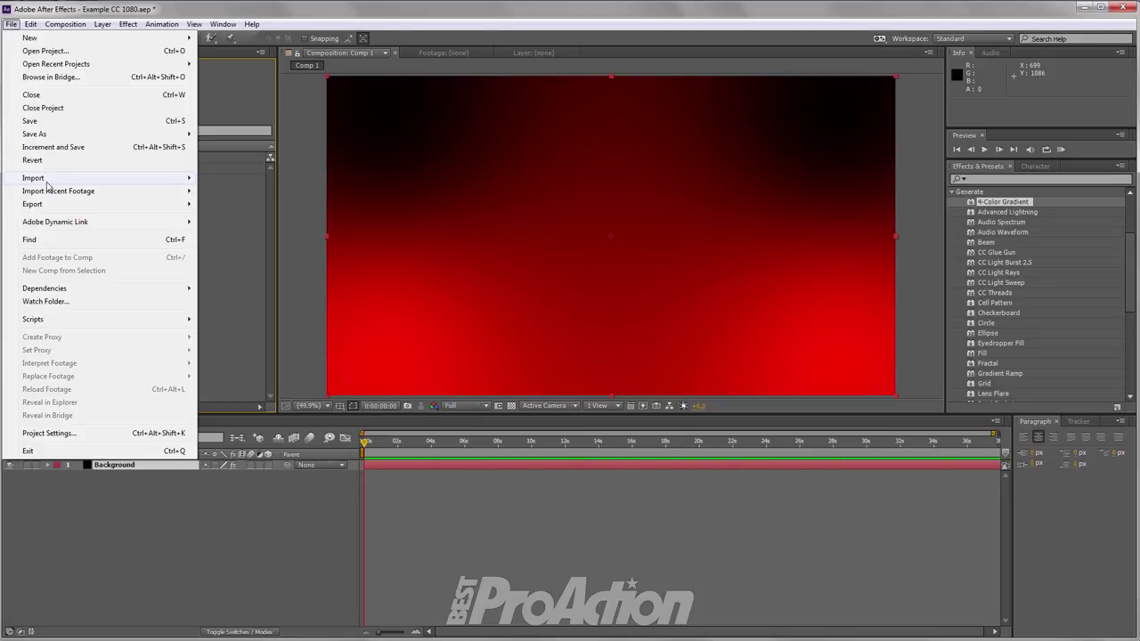
pyautogui.moveTo(47, 185)
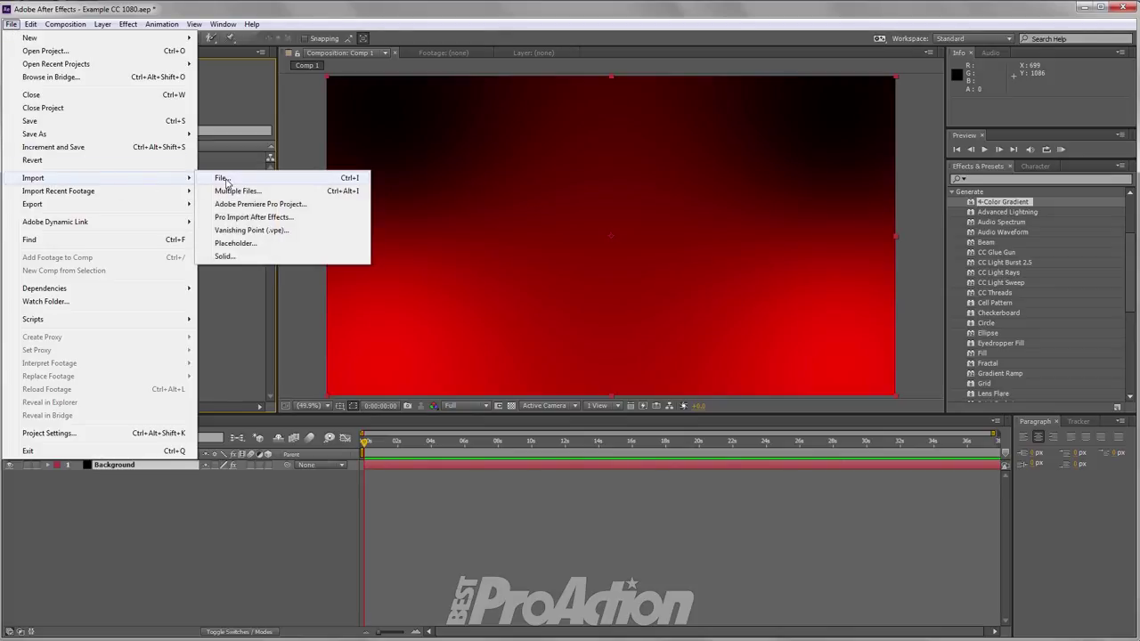
pyautogui.click(224, 178)
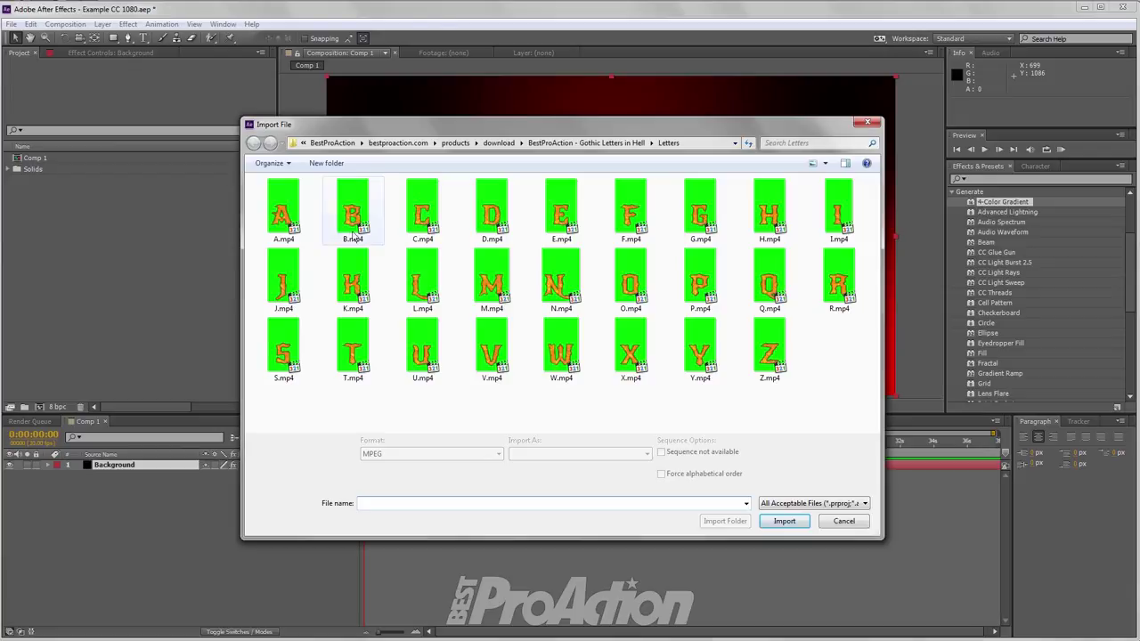
pyautogui.click(354, 221)
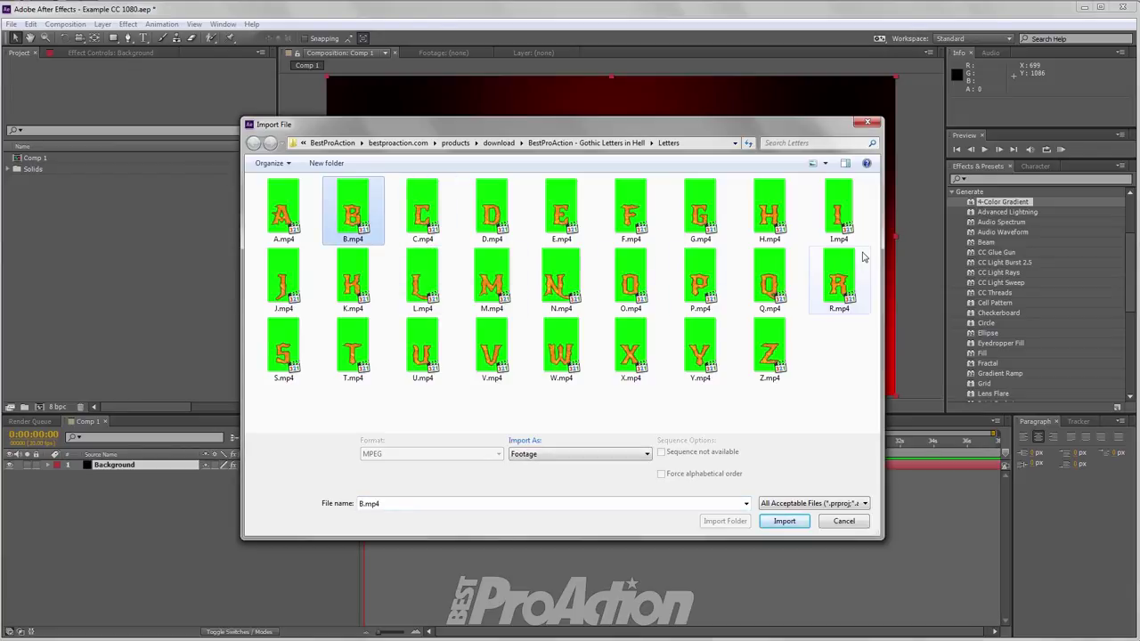
pyautogui.keyDown('ctrl'); pyautogui.click(428, 291); pyautogui.keyUp('ctrl')
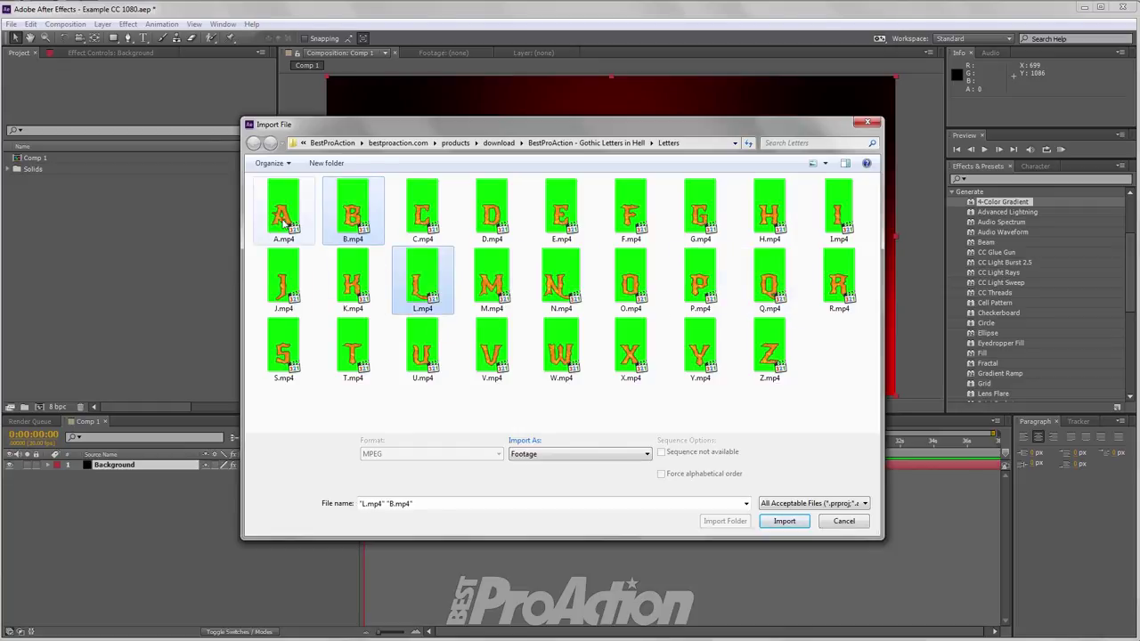
pyautogui.keyDown('ctrl'); pyautogui.click(283, 225); pyautogui.keyUp('ctrl')
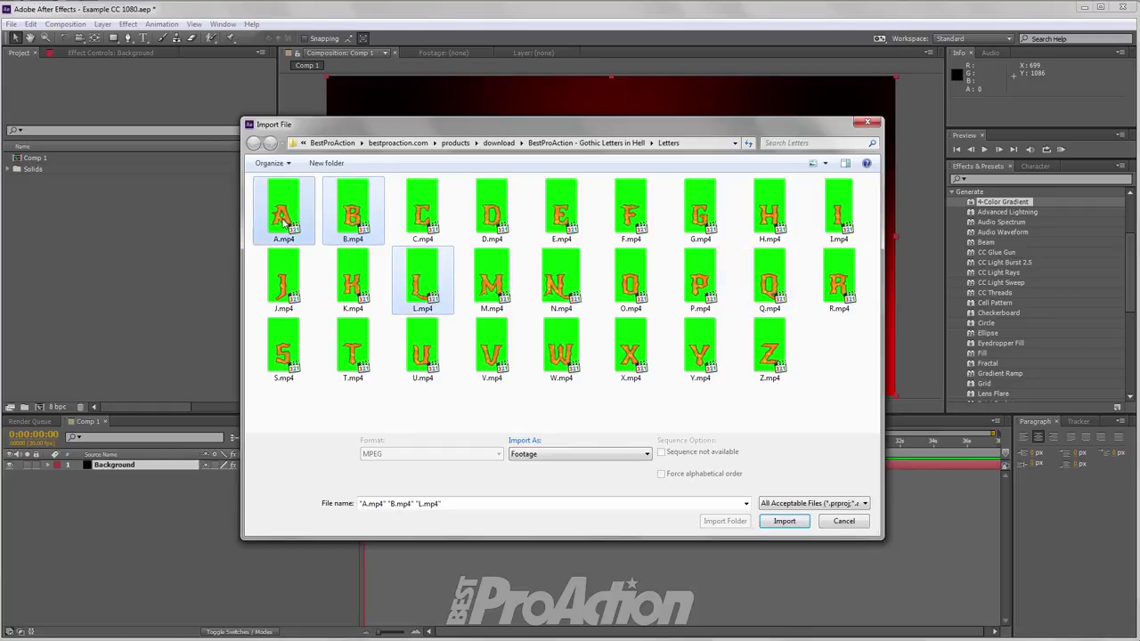
pyautogui.keyDown('ctrl'); pyautogui.click(769, 361); pyautogui.keyUp('ctrl')
pyautogui.keyDown('ctrl'); pyautogui.click(556, 229); pyautogui.keyUp('ctrl')
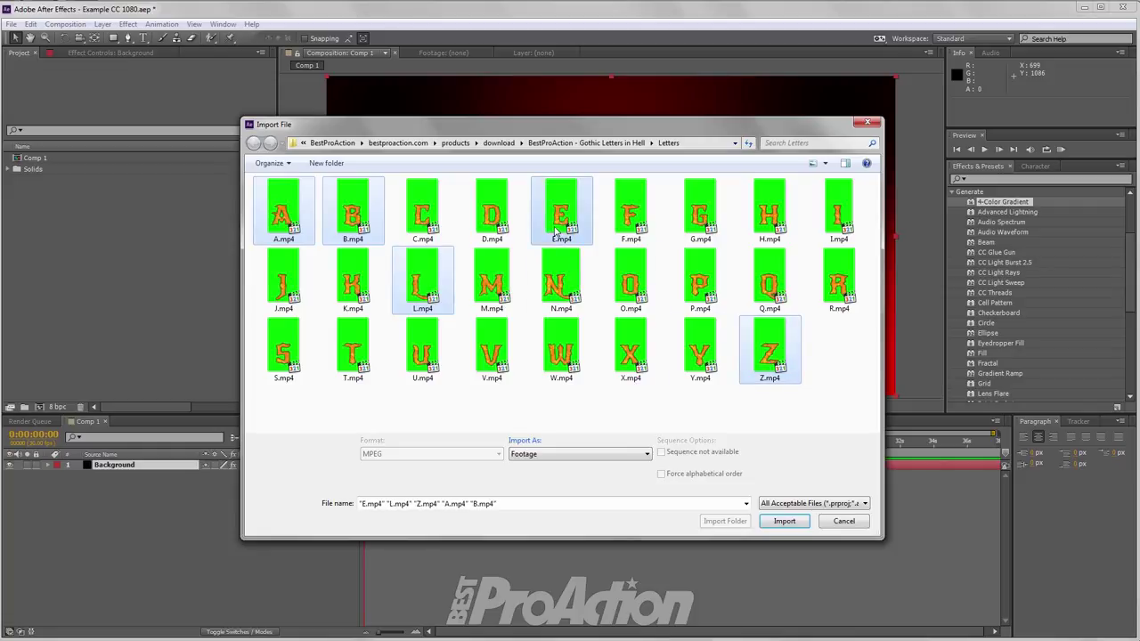
pyautogui.click(780, 523)
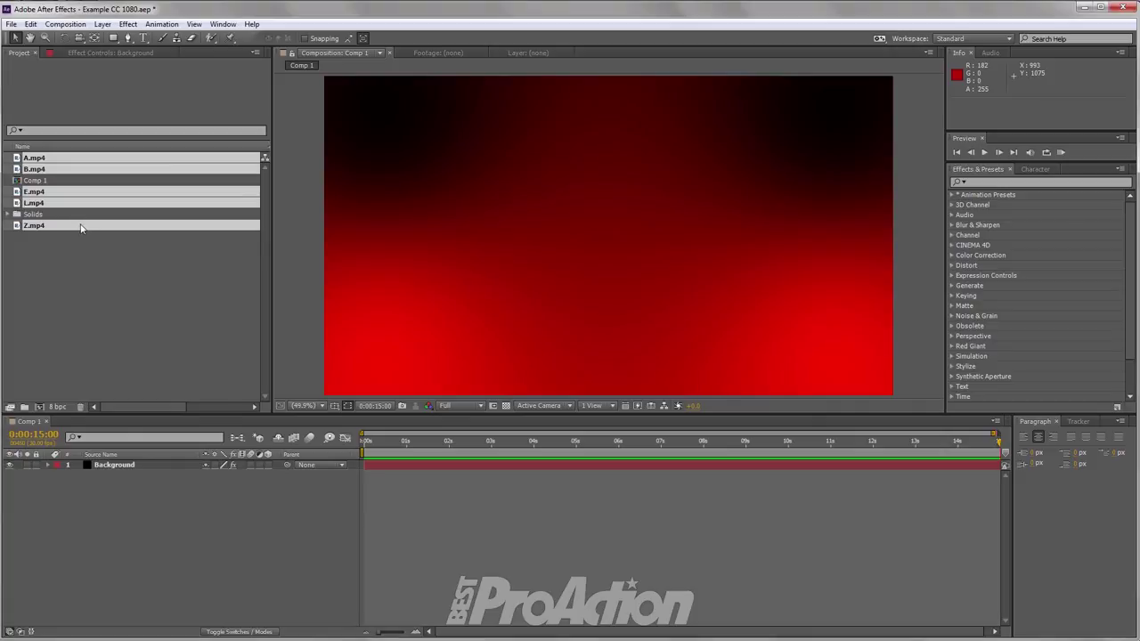
pyautogui.moveTo(80, 229); pyautogui.dragTo(136, 464)
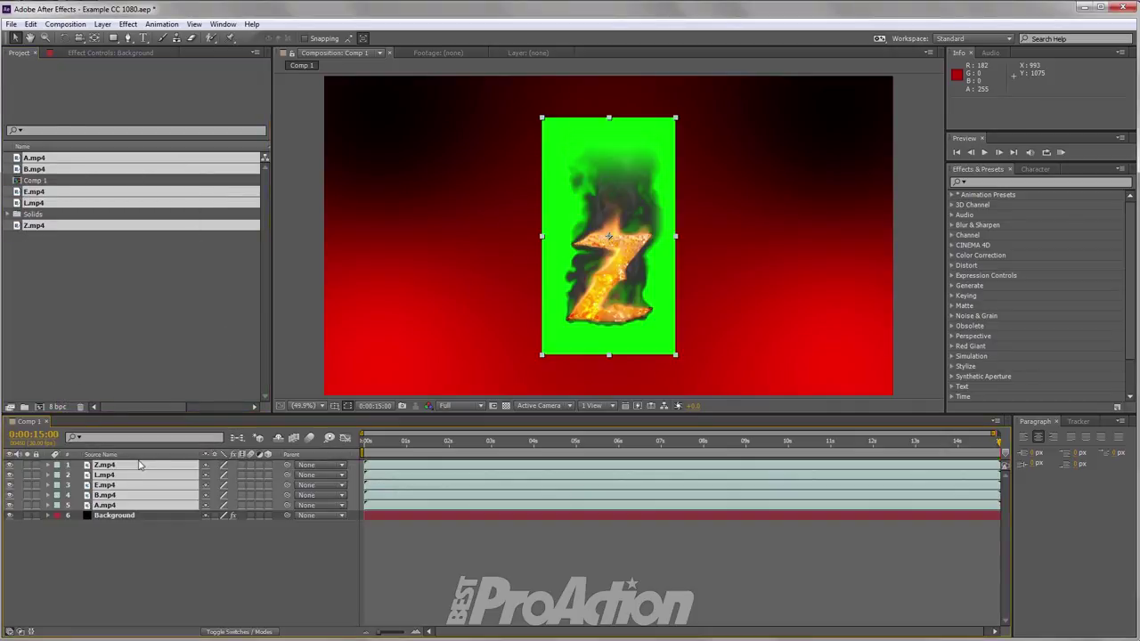
# - Apply Keylight (1.2) from Keying to all five letter layers, then select only Z.mp4
pyautogui.click(952, 296)
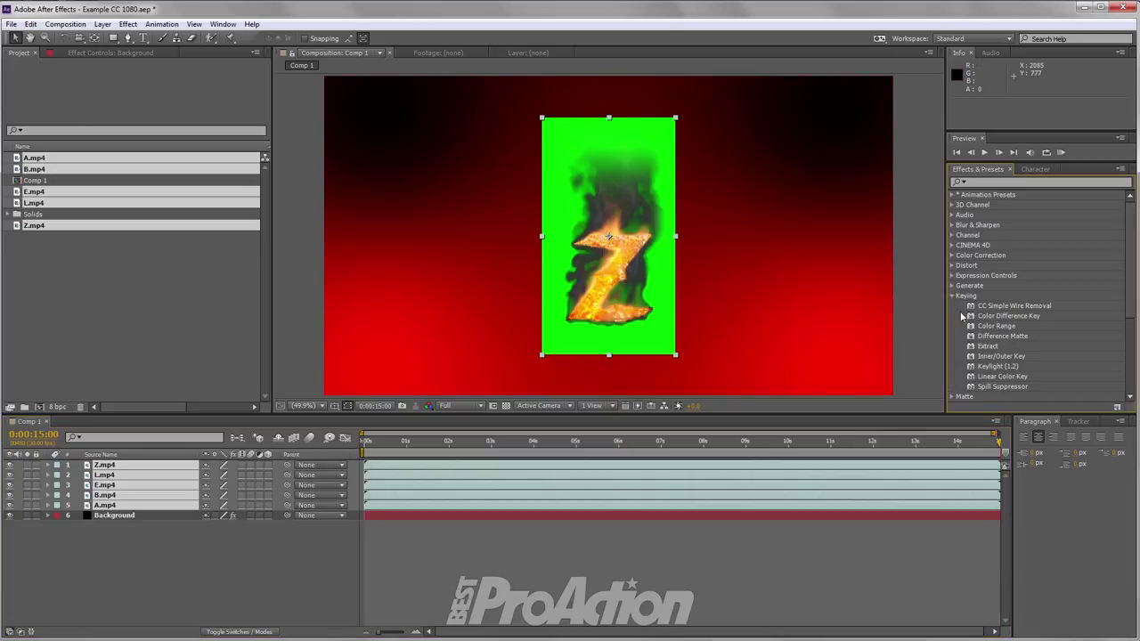
pyautogui.click(994, 367)
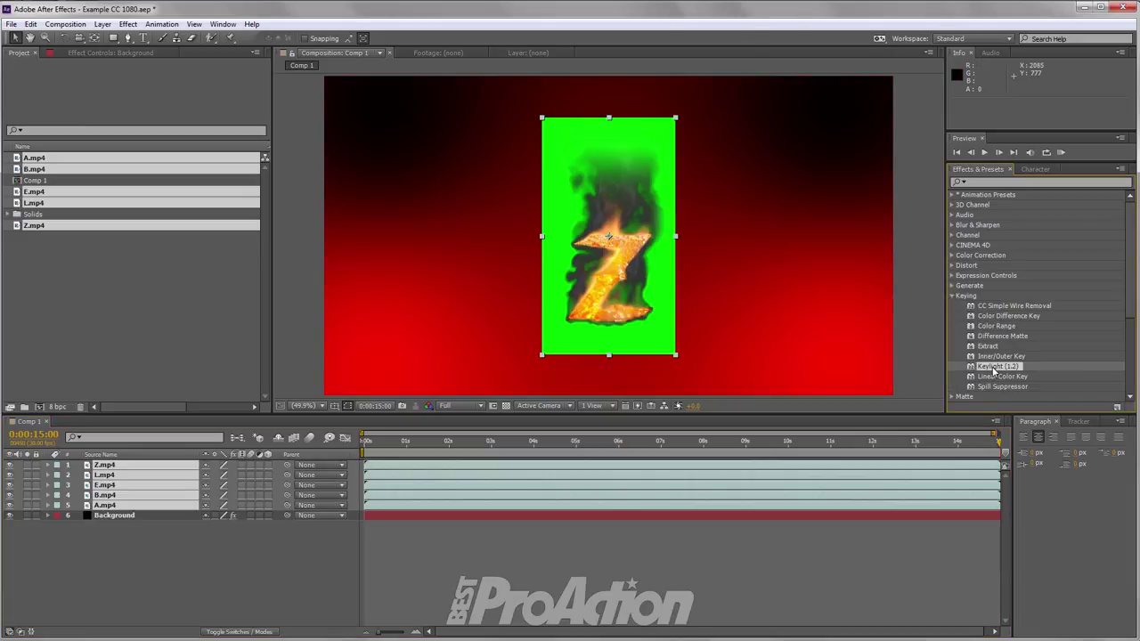
pyautogui.doubleClick(994, 368)
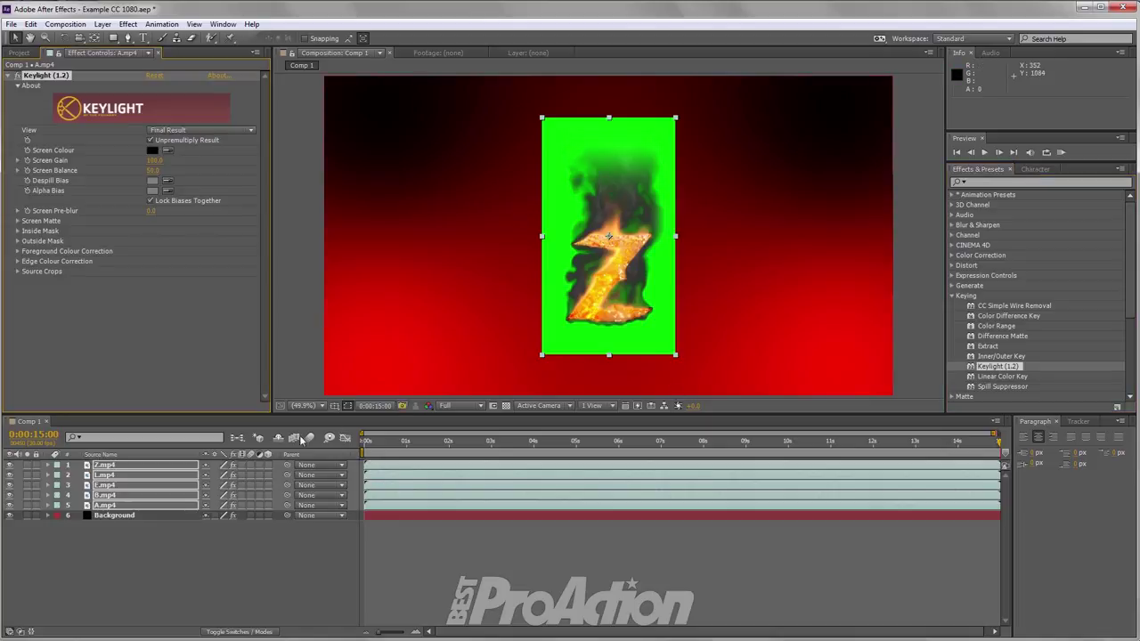
pyautogui.click(150, 537)
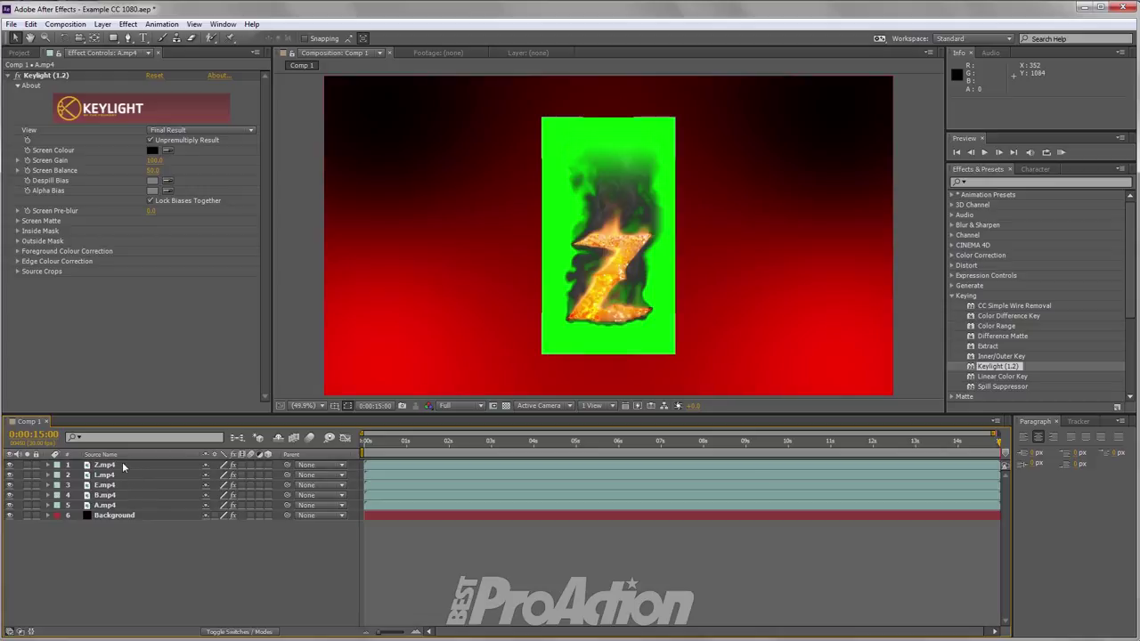
pyautogui.click(123, 464)
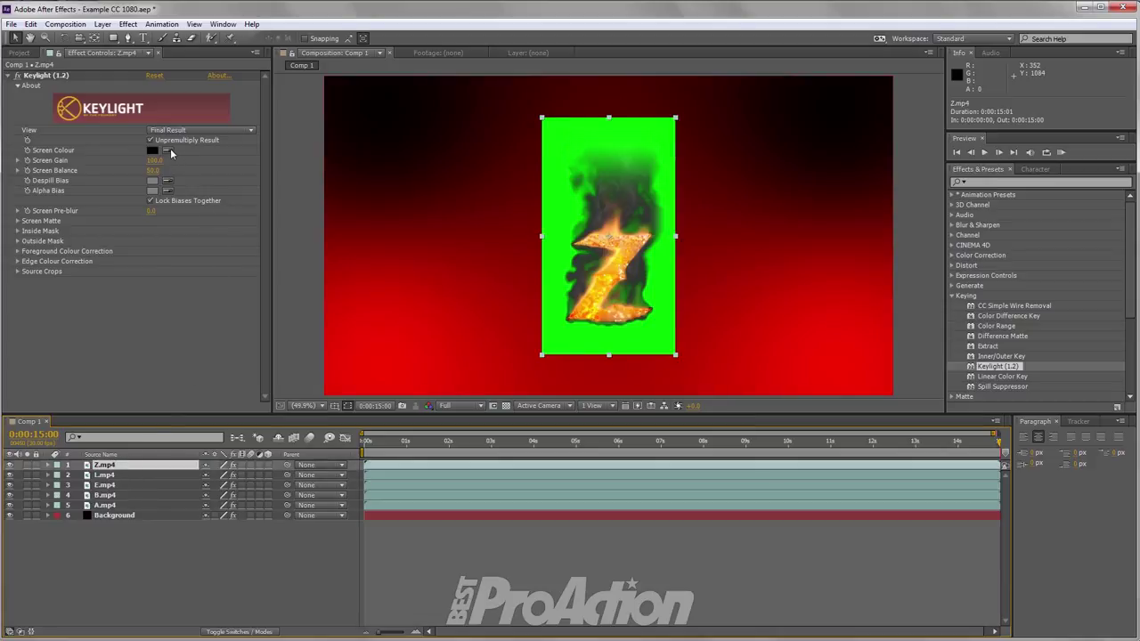
# - Sample the green screen as Keylight Screen Colour for the Z, L and E layers
pyautogui.click(168, 152)
pyautogui.click(562, 335)
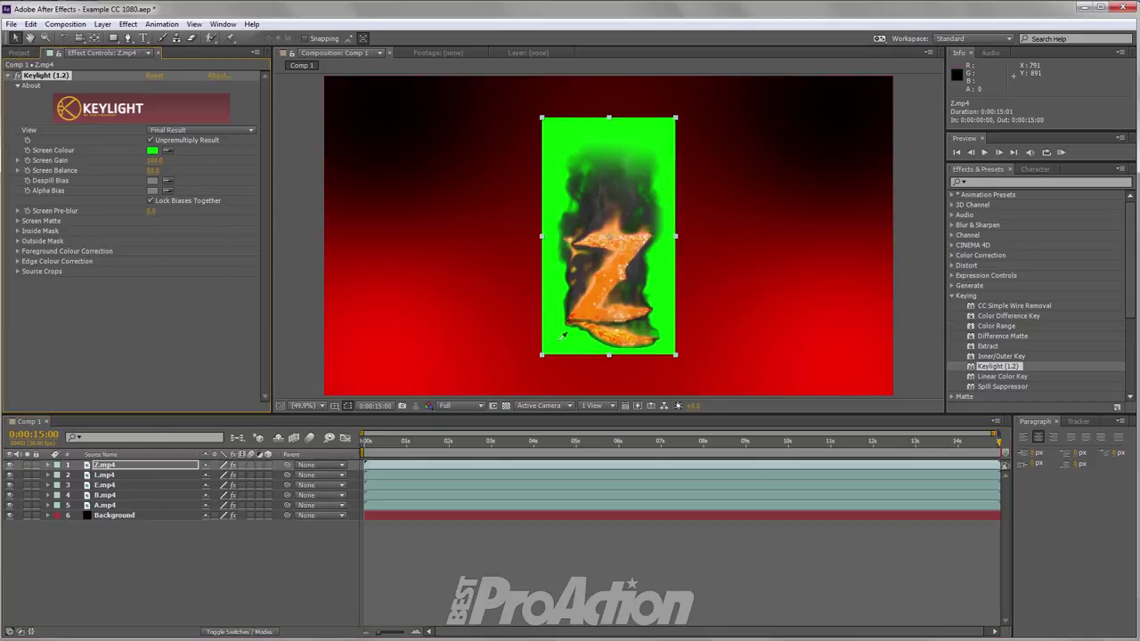
pyautogui.click(106, 475)
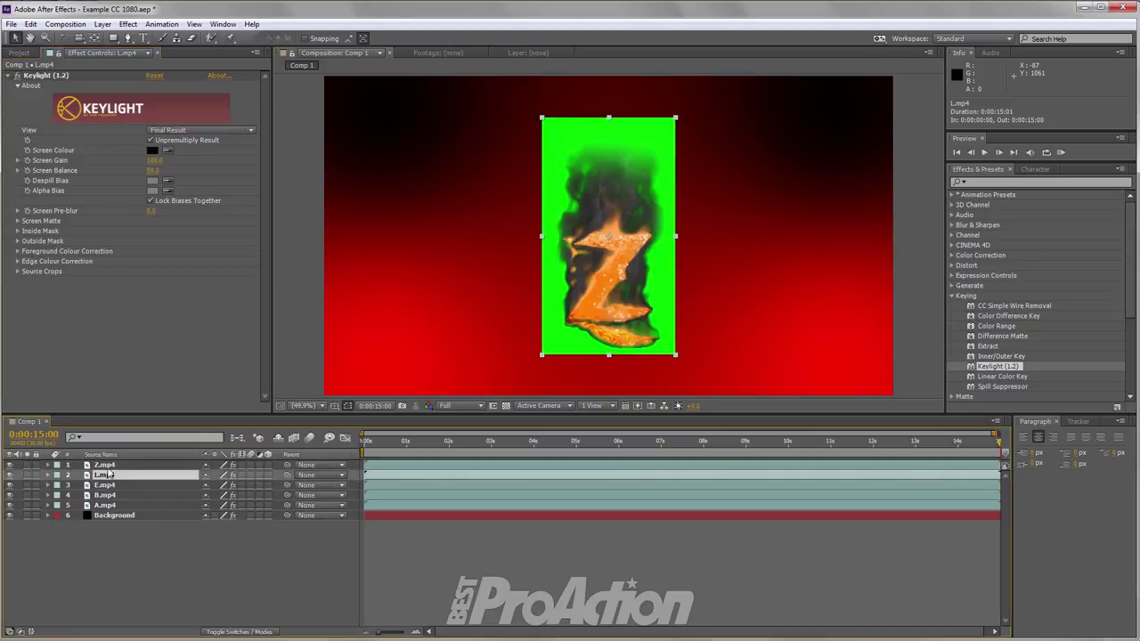
pyautogui.click(169, 152)
pyautogui.click(562, 340)
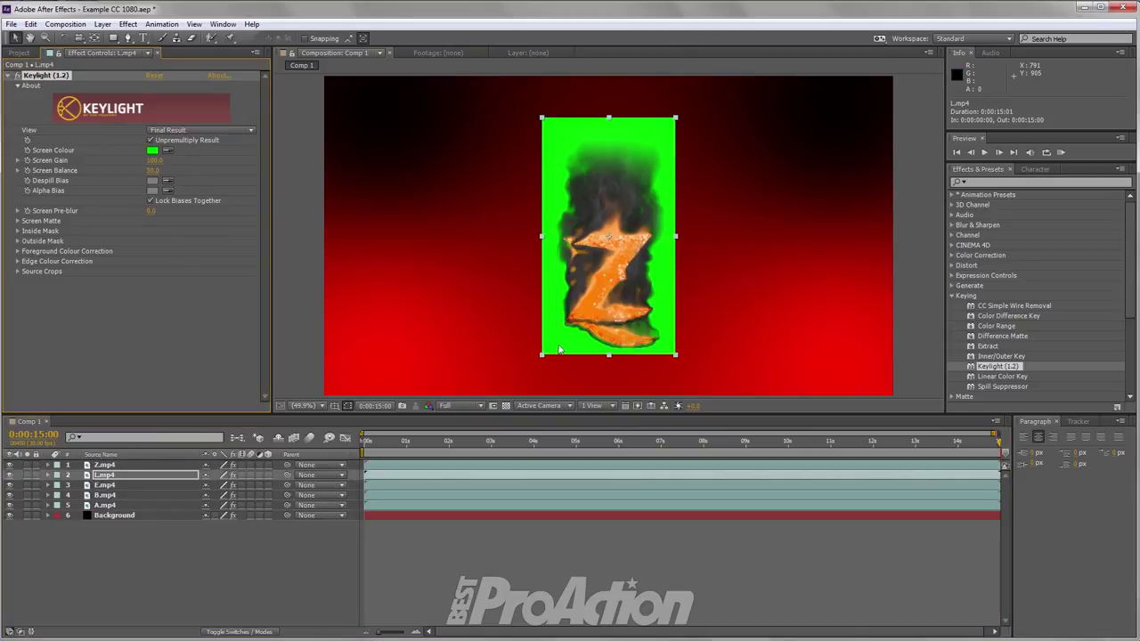
pyautogui.click(114, 484)
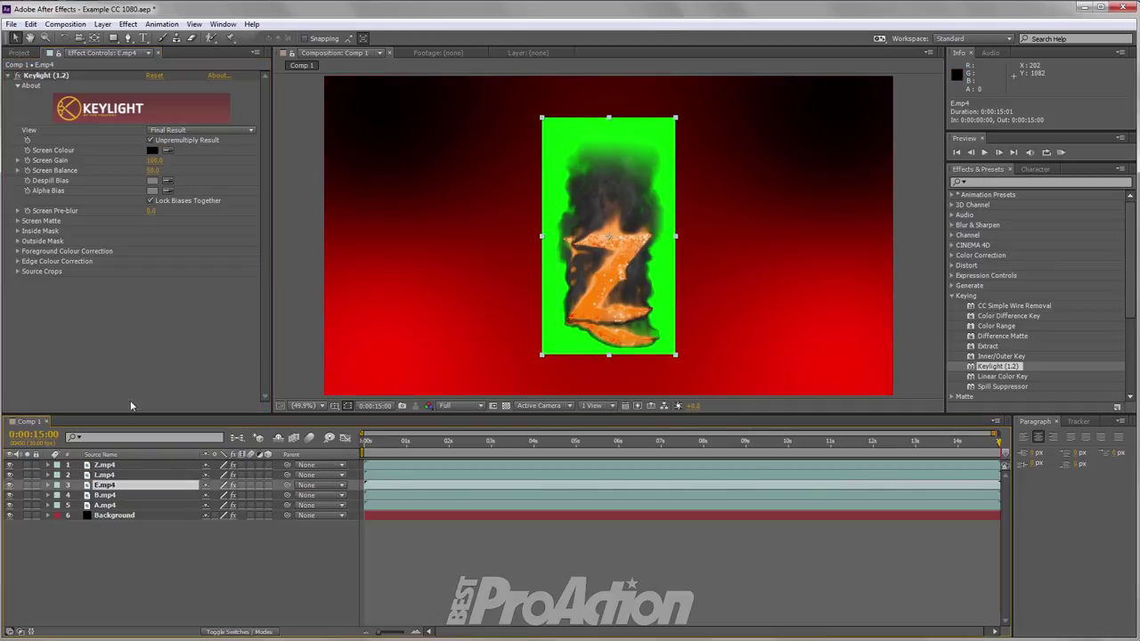
pyautogui.click(169, 150)
pyautogui.click(556, 337)
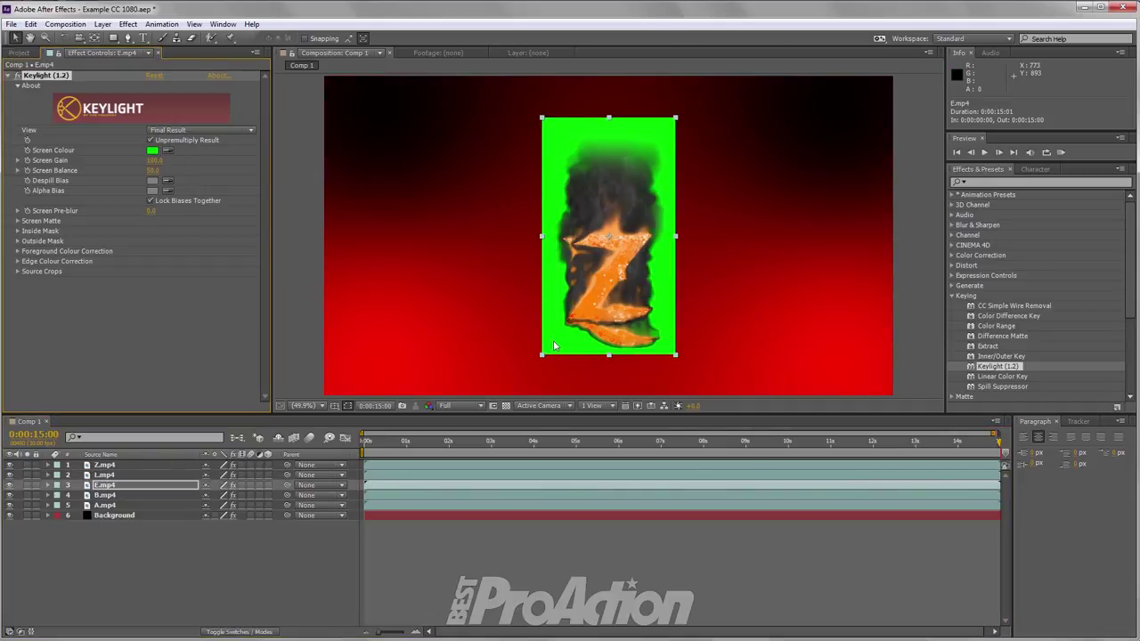
# - Sample the green screen as Keylight Screen Colour for the B and A layers
pyautogui.click(105, 496)
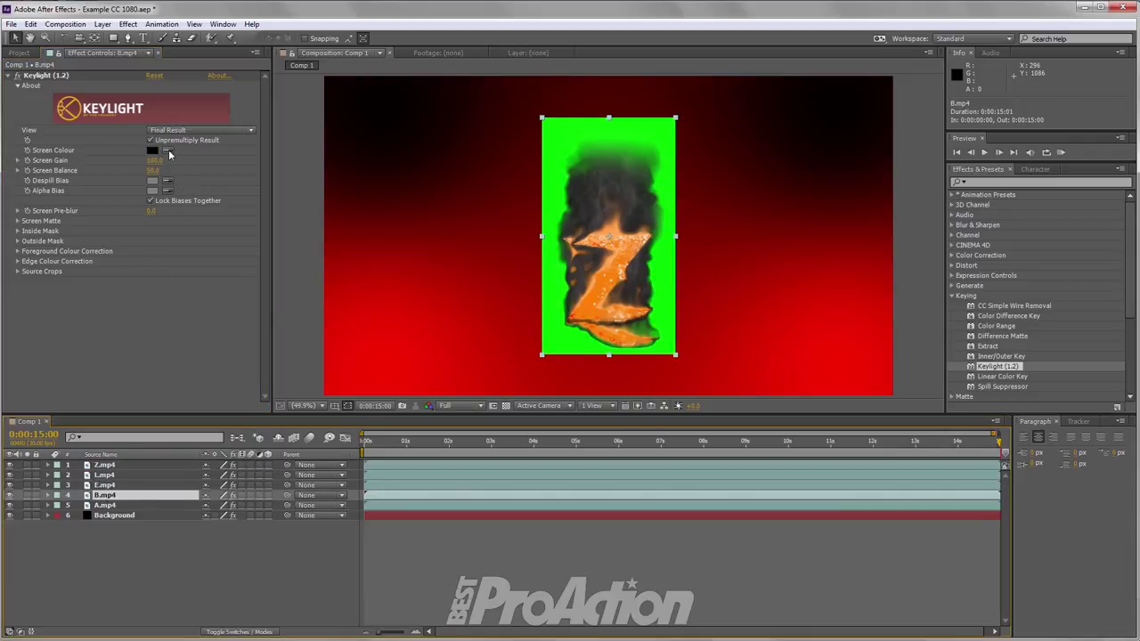
pyautogui.click(169, 149)
pyautogui.click(562, 335)
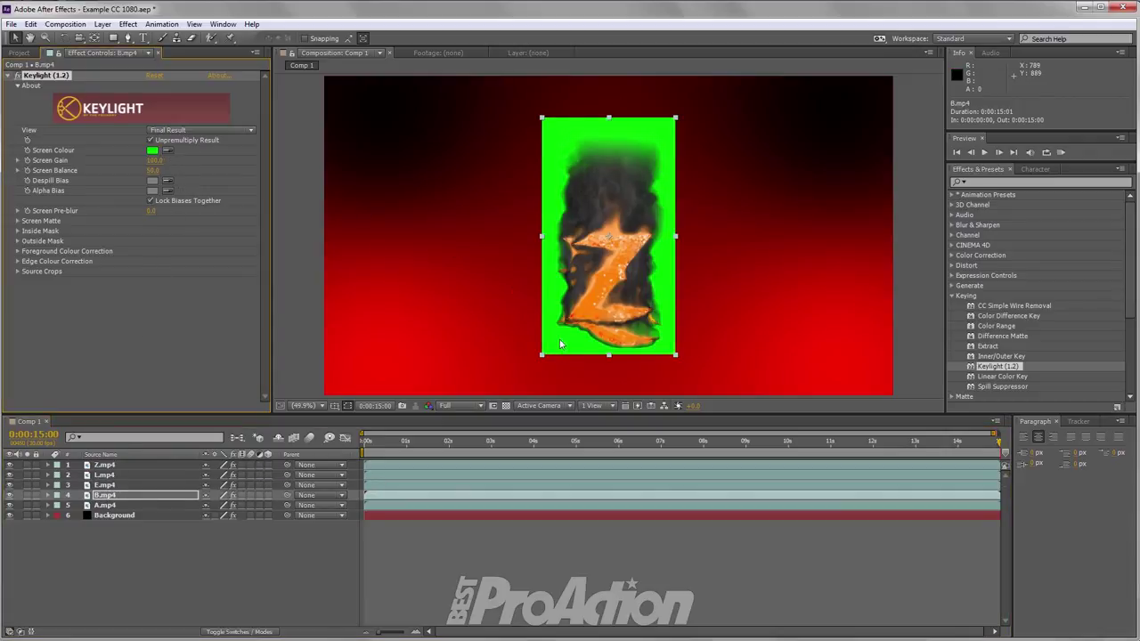
pyautogui.click(104, 505)
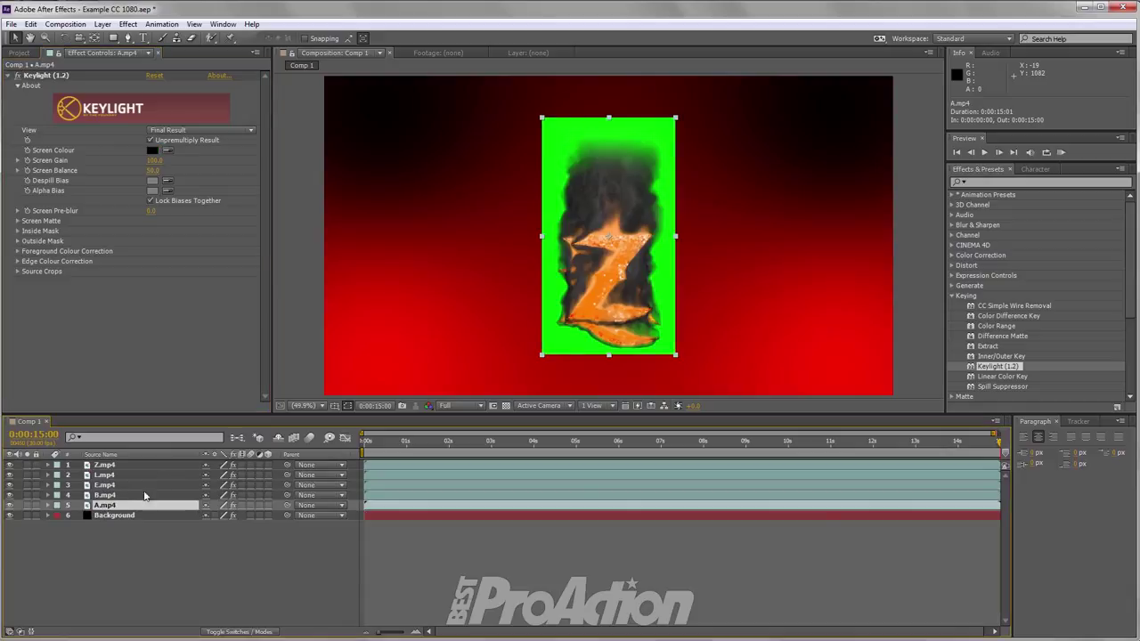
pyautogui.click(168, 151)
pyautogui.click(560, 344)
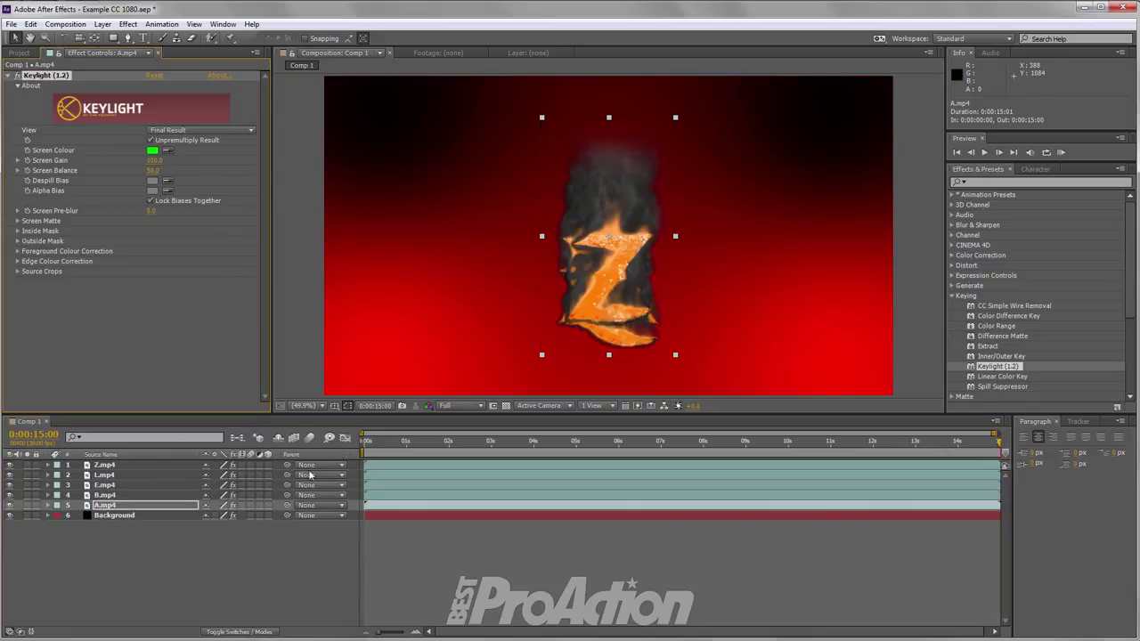
# - Lower the B layer's Position X so B sits left of Z
pyautogui.click(48, 496)
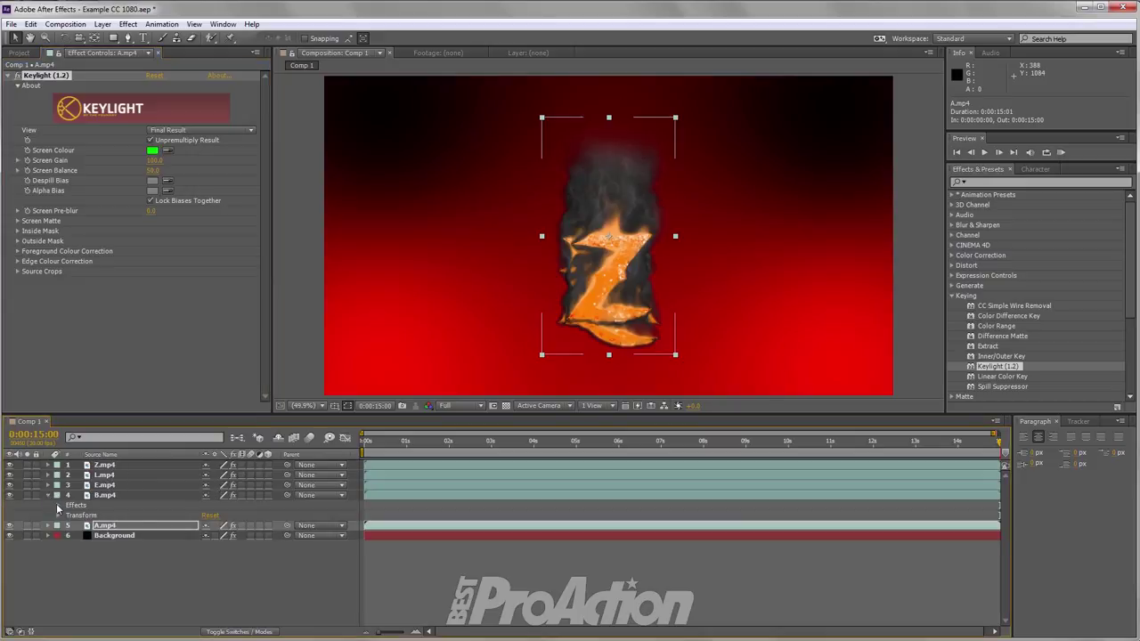
pyautogui.click(58, 506)
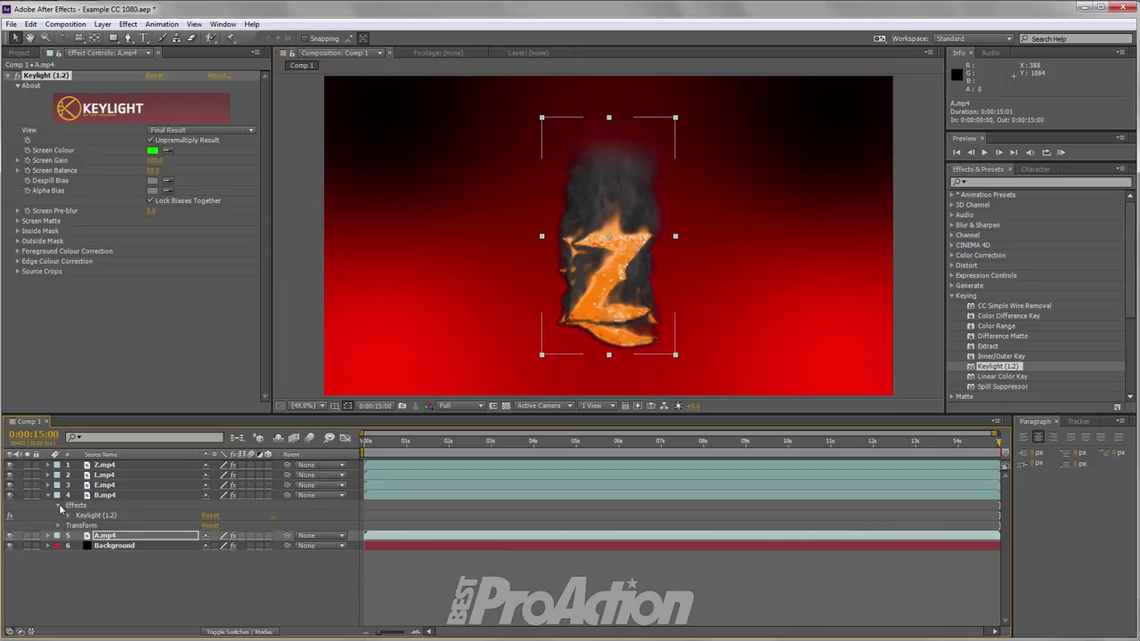
pyautogui.click(58, 525)
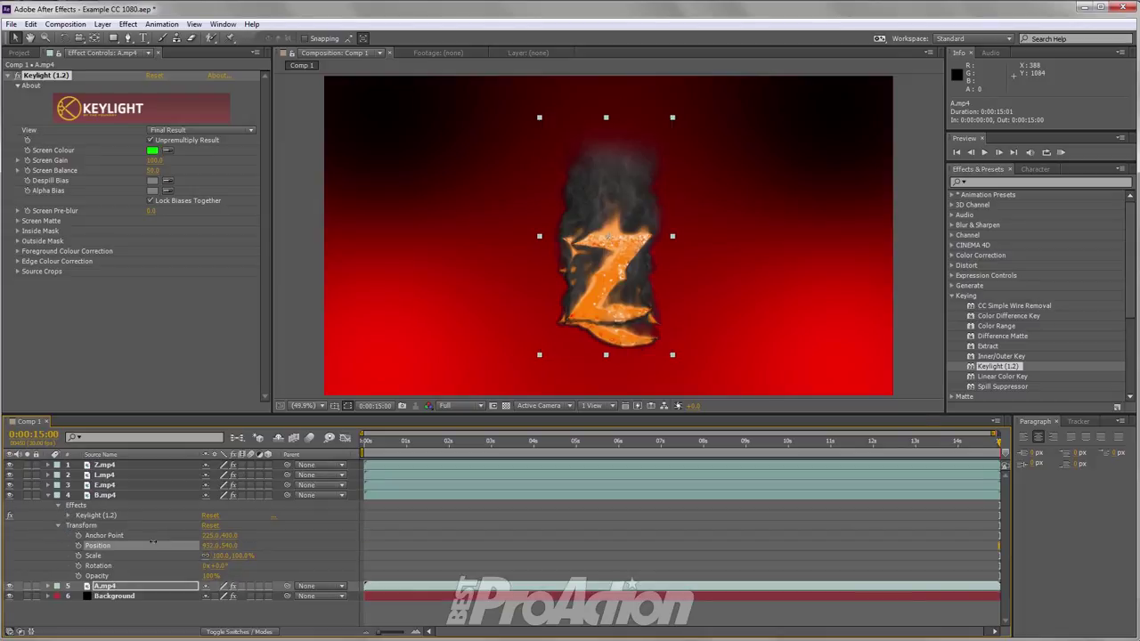
pyautogui.moveTo(208, 548); pyautogui.dragTo(9, 547)
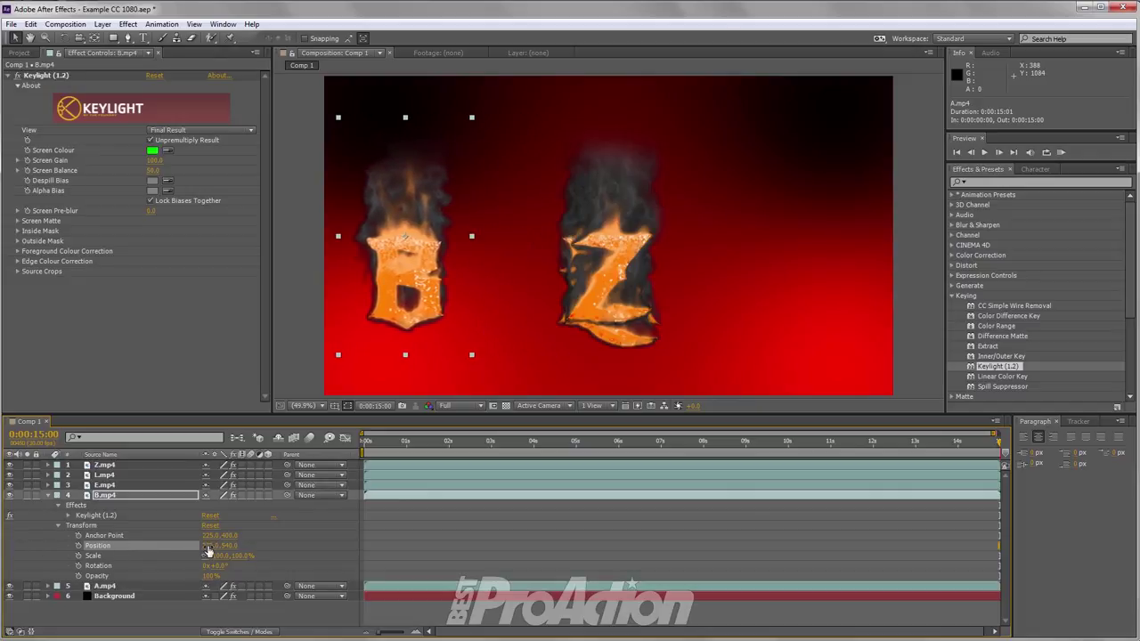
pyautogui.moveTo(208, 550); pyautogui.dragTo(174, 546)
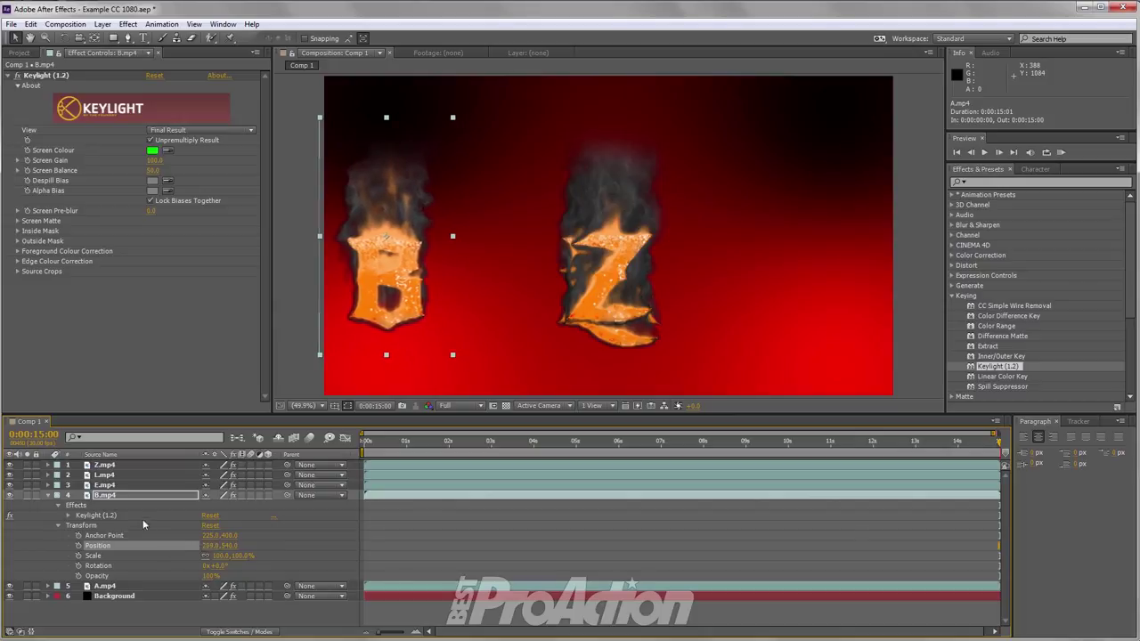
pyautogui.click(48, 496)
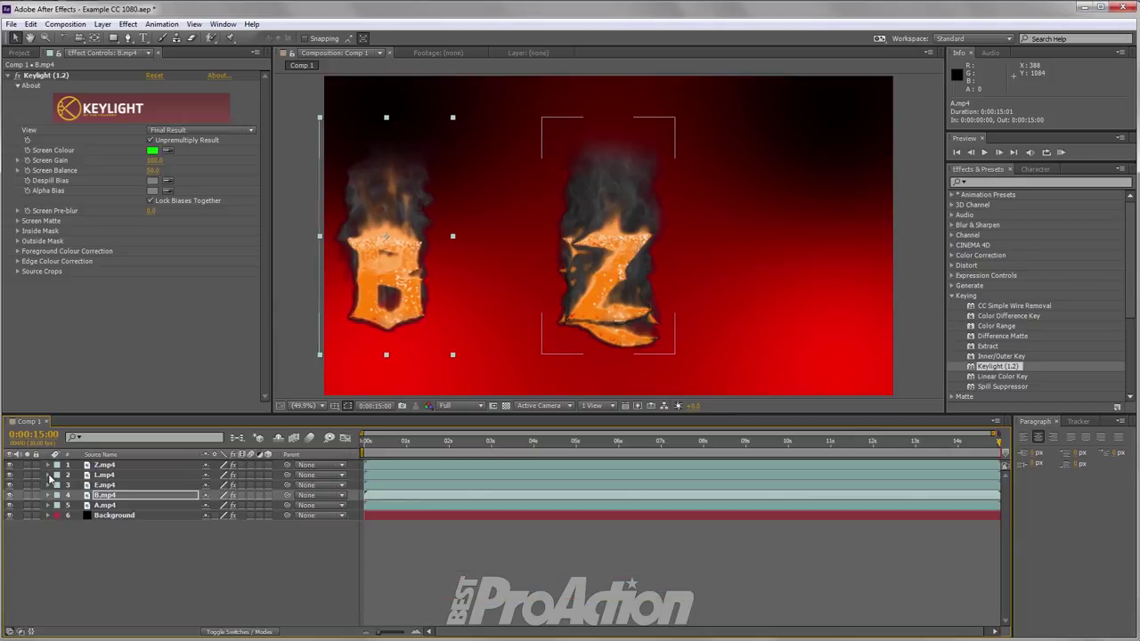
# - Lower the L layer's Position X so L sits right next to B
pyautogui.click(49, 475)
pyautogui.click(58, 496)
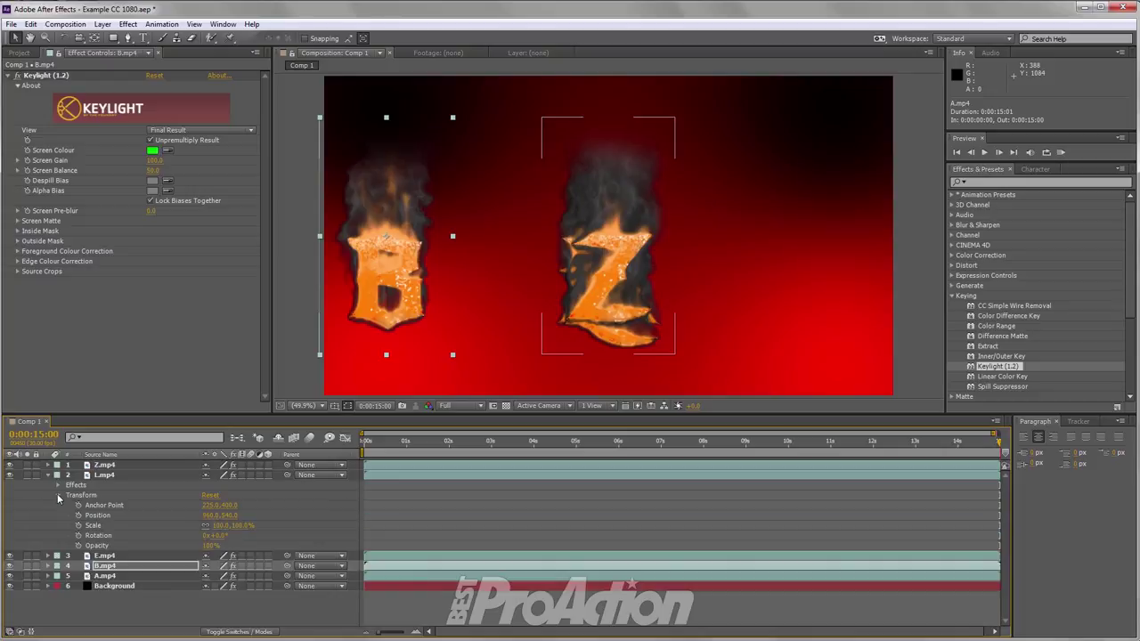
pyautogui.moveTo(210, 516); pyautogui.dragTo(90, 515)
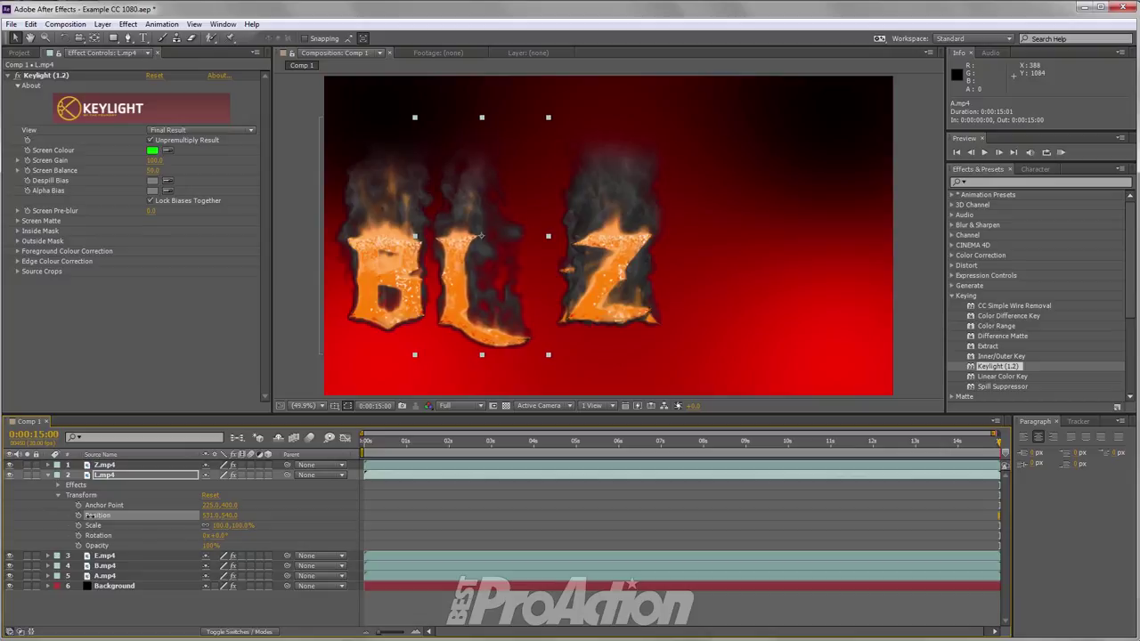
pyautogui.click(48, 474)
# - Move the A layer to Position 840, 540, between L and Z
pyautogui.click(72, 495)
pyautogui.click(71, 505)
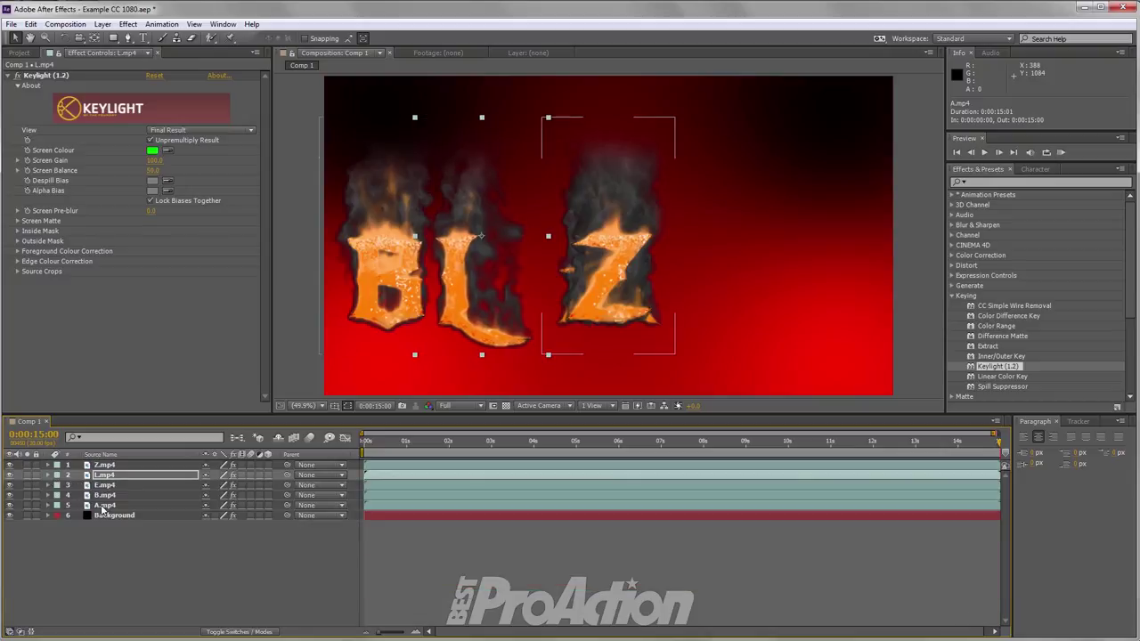
pyautogui.click(48, 506)
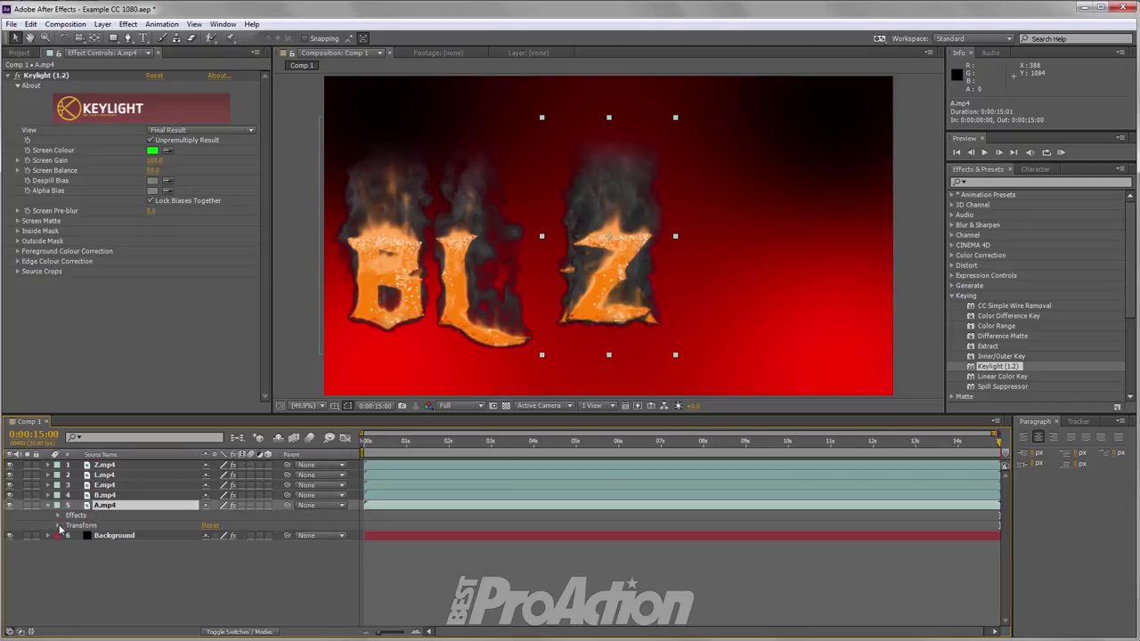
pyautogui.click(59, 525)
pyautogui.moveTo(212, 544); pyautogui.dragTo(140, 545)
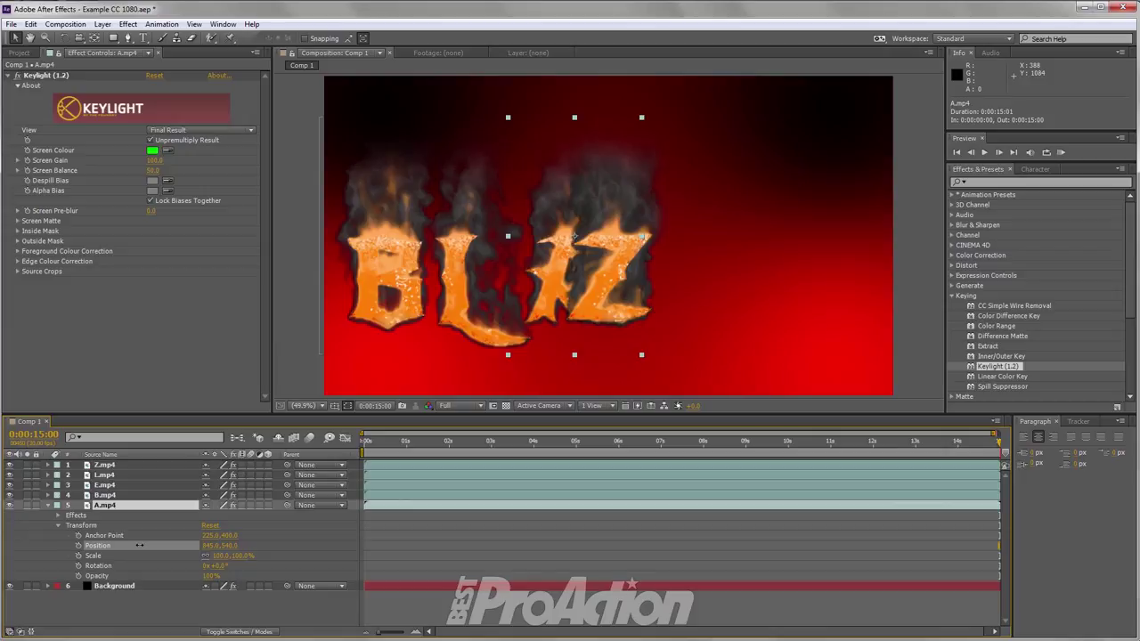
pyautogui.moveTo(139, 545); pyautogui.dragTo(154, 545)
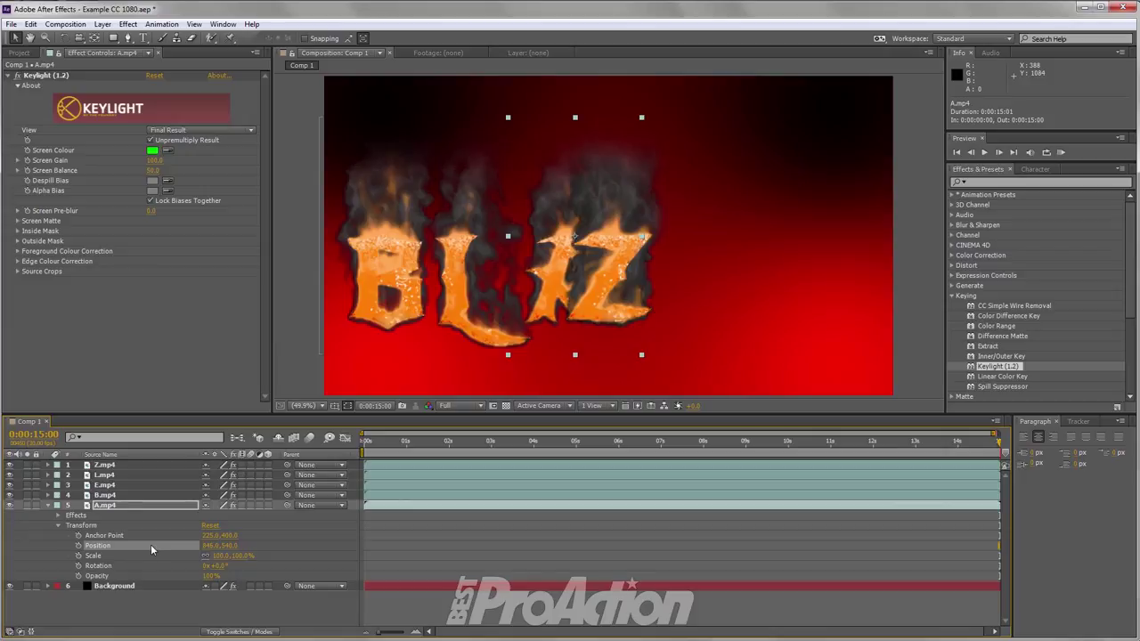
pyautogui.click(48, 505)
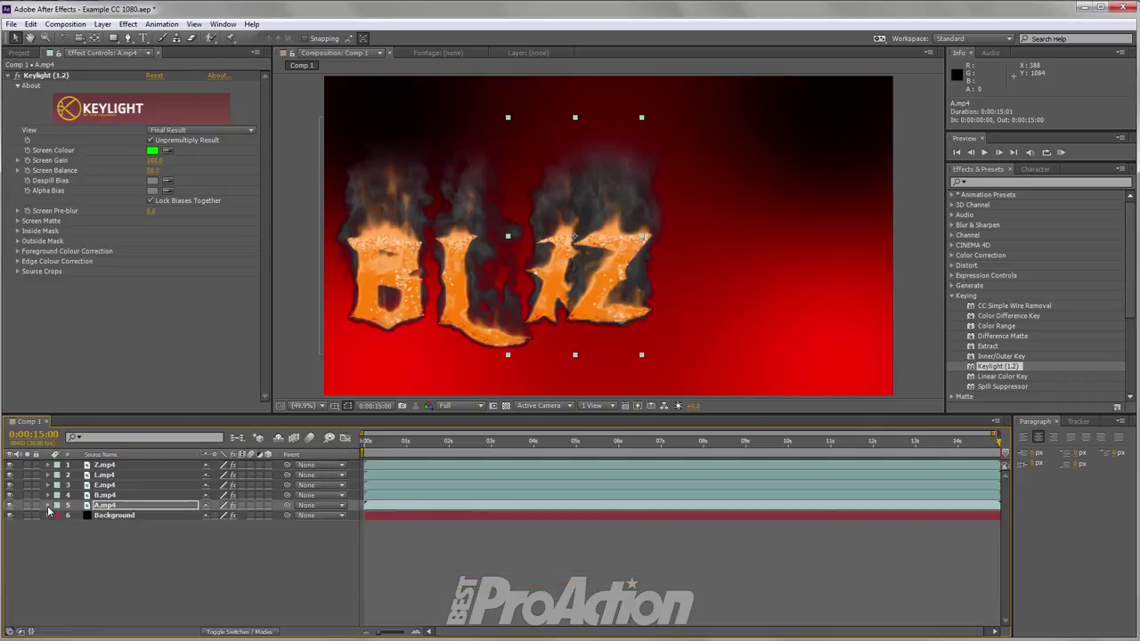
# - Scrub the Z and E layers' Position X to the right, placing E after Z
pyautogui.click(94, 465)
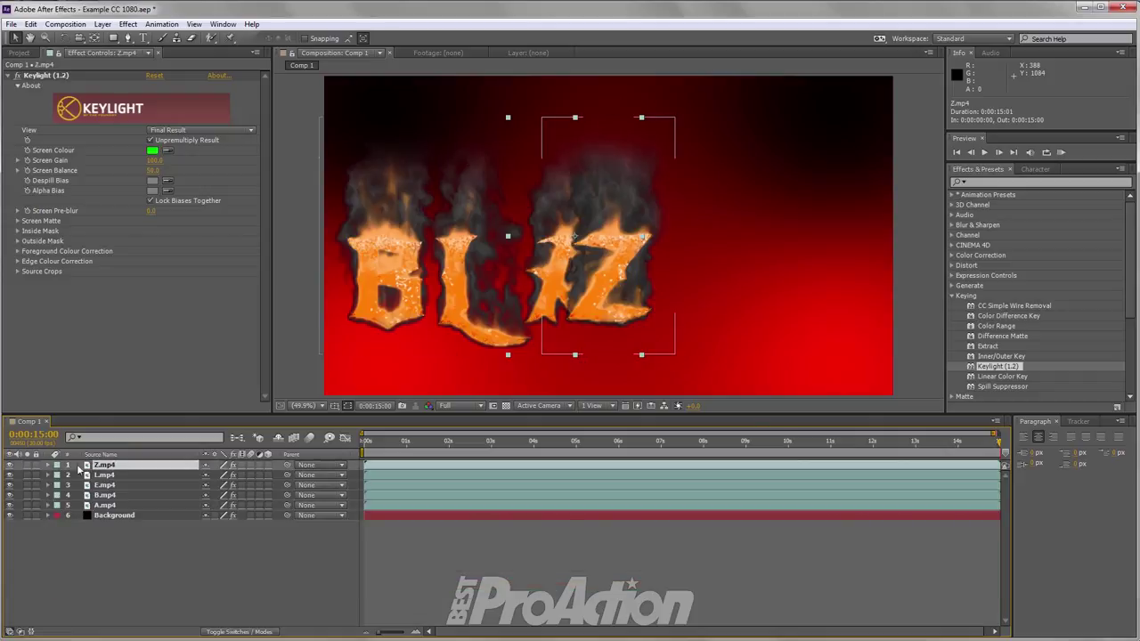
pyautogui.click(48, 465)
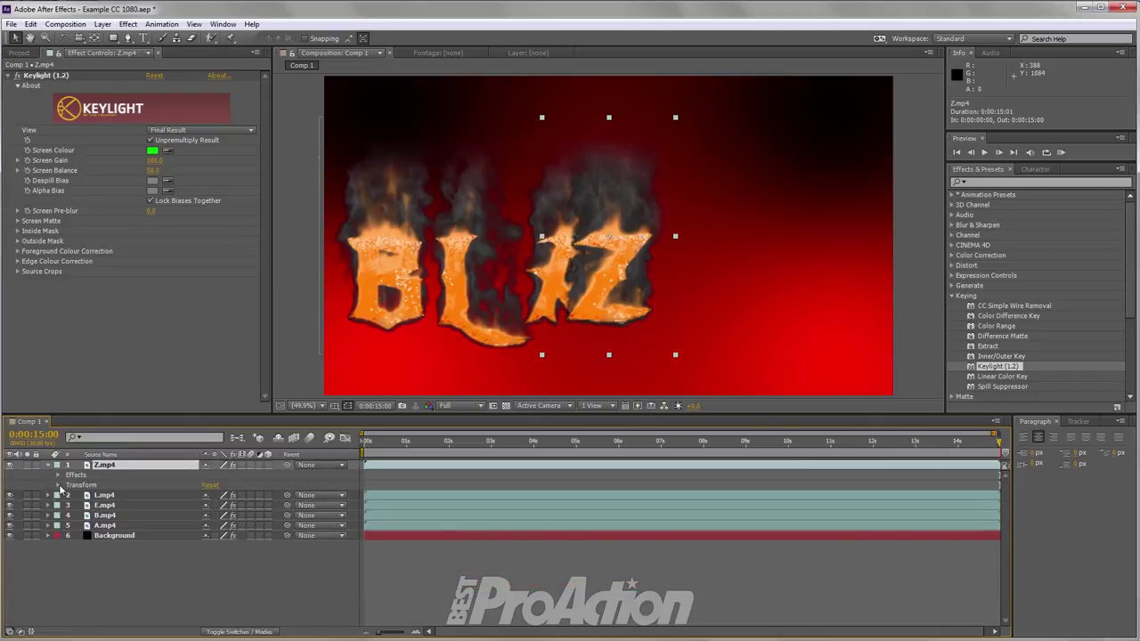
pyautogui.click(57, 485)
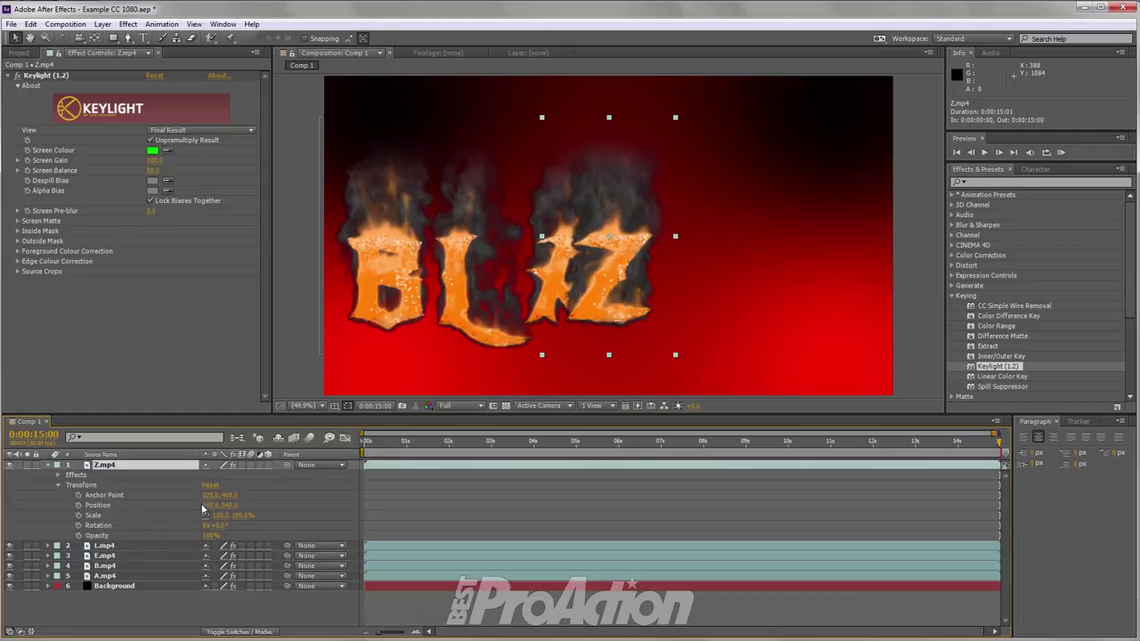
pyautogui.moveTo(207, 505); pyautogui.dragTo(299, 508)
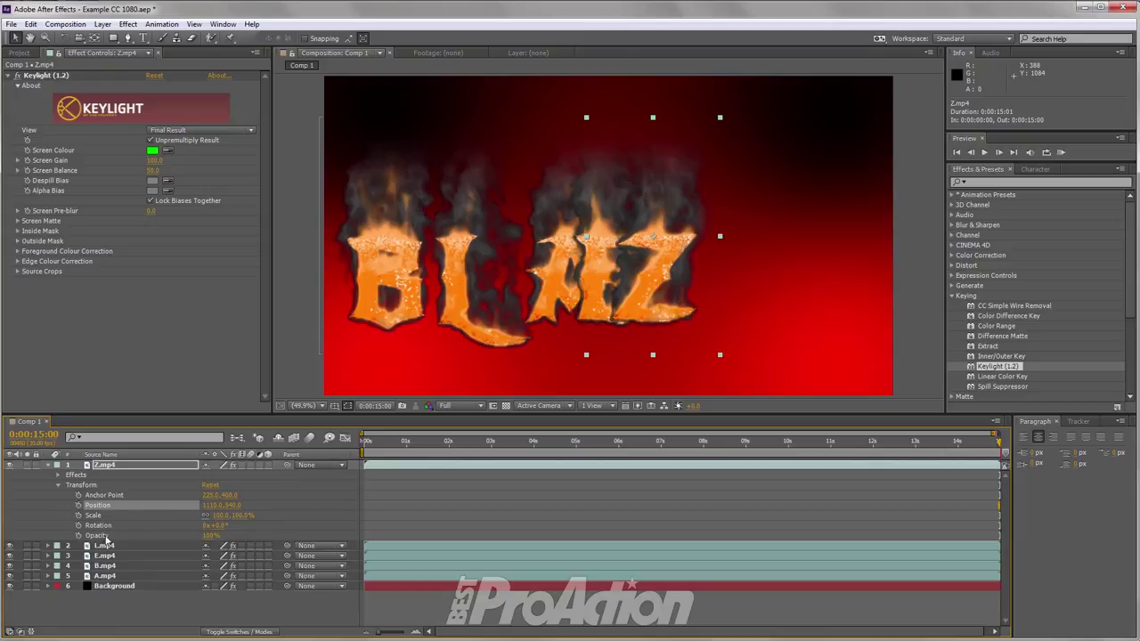
pyautogui.click(49, 556)
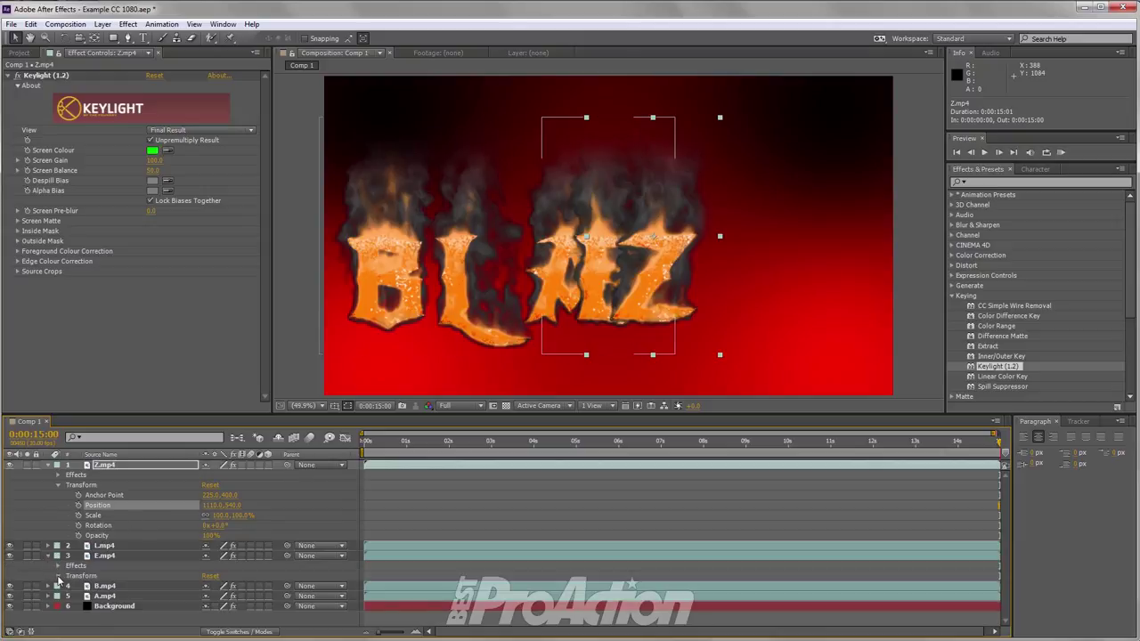
pyautogui.click(58, 576)
pyautogui.moveTo(212, 590); pyautogui.dragTo(494, 595)
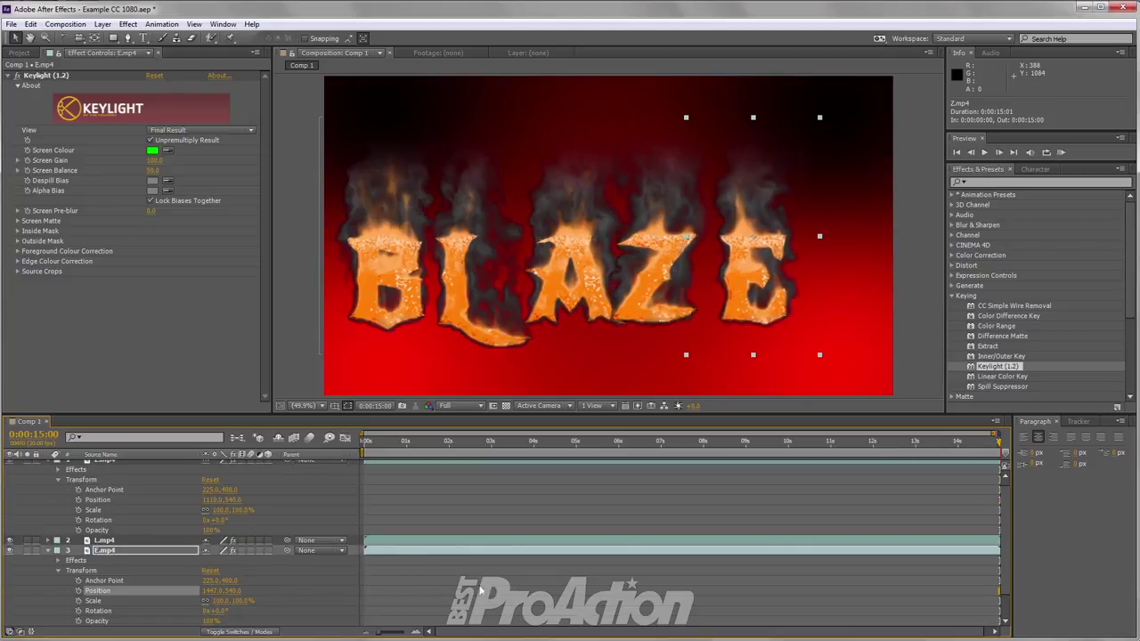
# - Fine-tune the spacing so Z sits at 1184, 540 and E at 1489, 540
pyautogui.scroll(1, 175, 526)
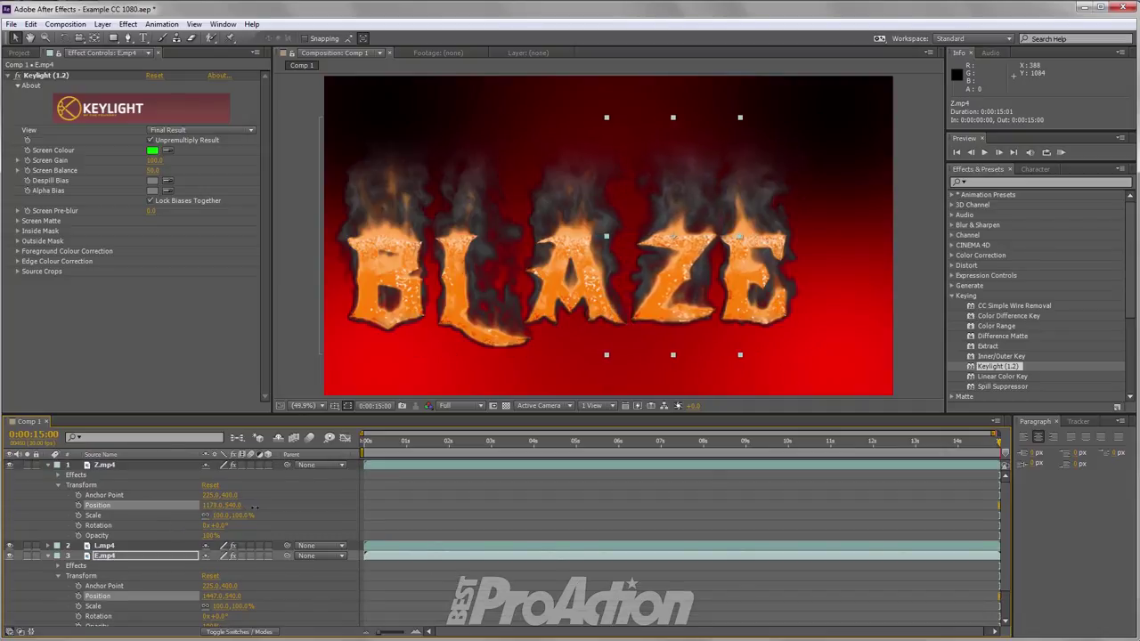
pyautogui.moveTo(209, 509); pyautogui.dragTo(257, 507)
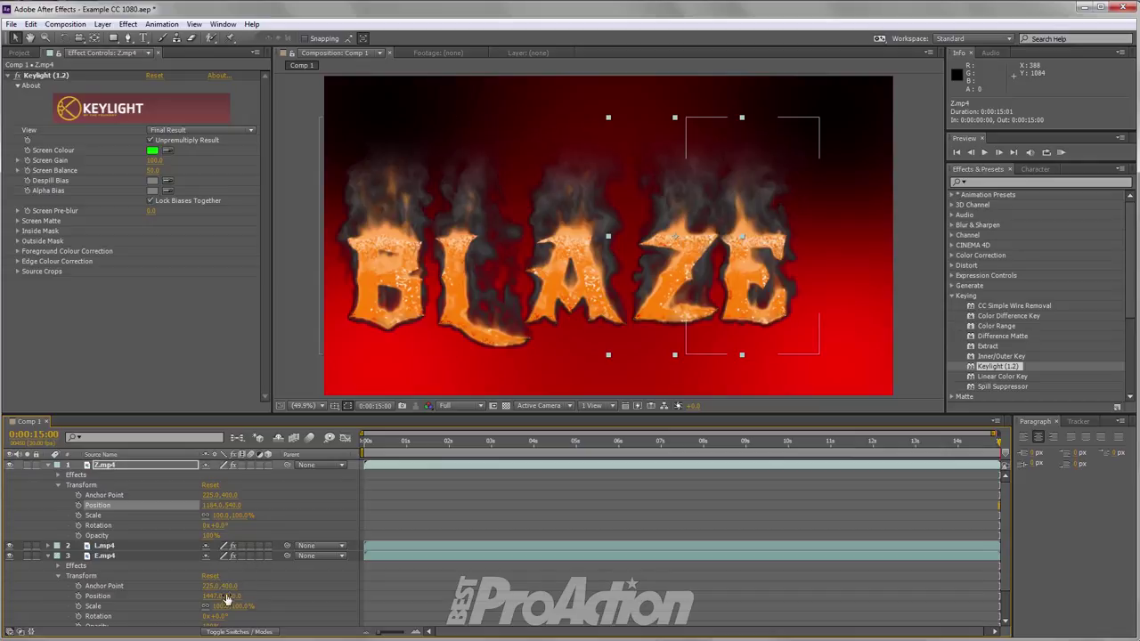
pyautogui.moveTo(211, 595); pyautogui.dragTo(235, 595)
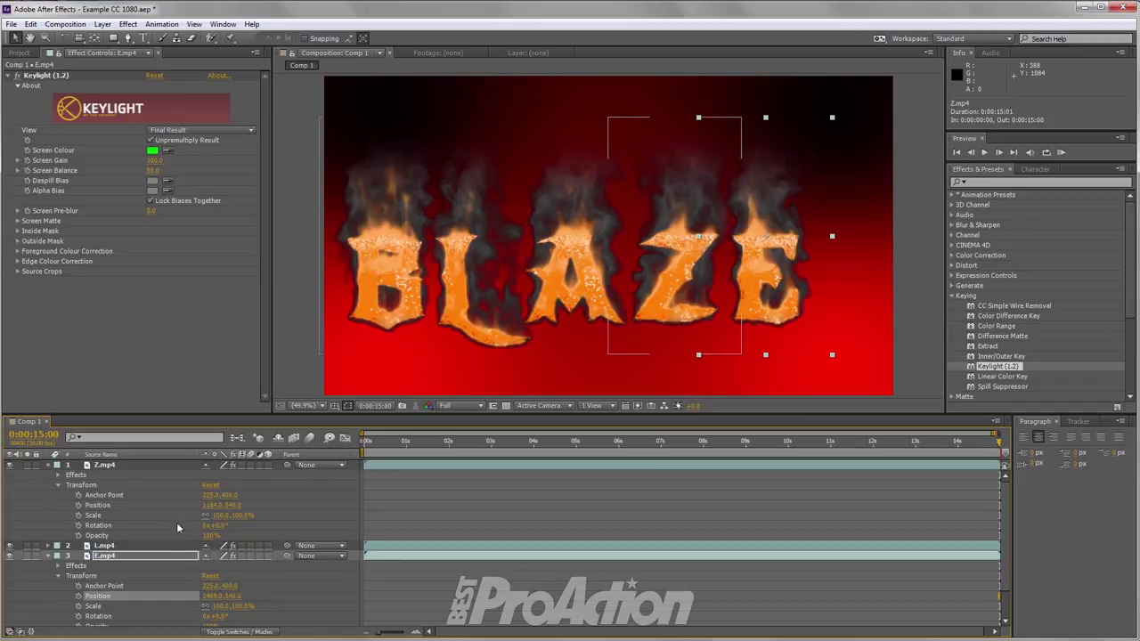
pyautogui.click(48, 465)
# - Select the Z, L, E, B and A layers and pre-compose them into Pre-comp 1
pyautogui.click(48, 484)
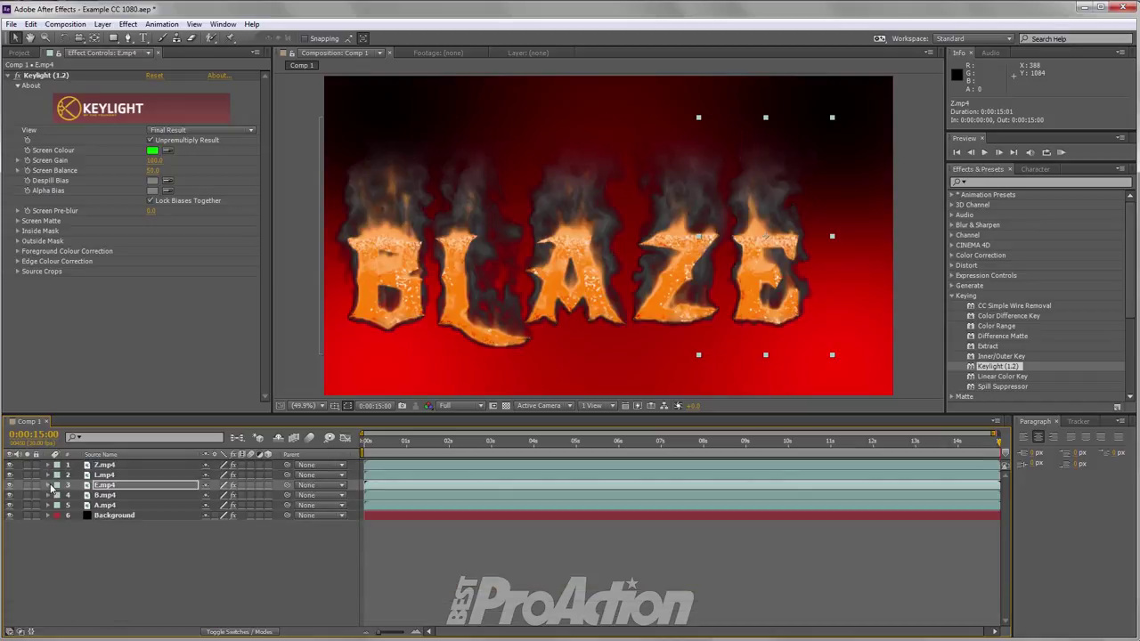
pyautogui.click(118, 466)
pyautogui.keyDown('ctrl'); pyautogui.click(118, 474); pyautogui.keyUp('ctrl')
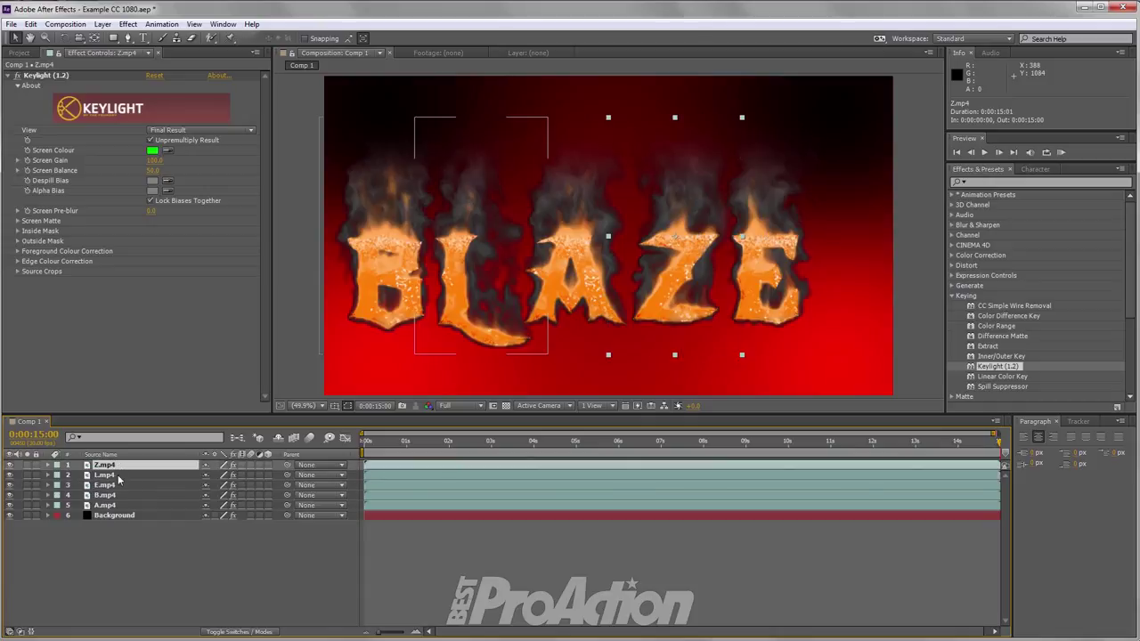
pyautogui.keyDown('ctrl'); pyautogui.click(119, 484); pyautogui.keyUp('ctrl')
pyautogui.keyDown('ctrl'); pyautogui.click(119, 495); pyautogui.keyUp('ctrl')
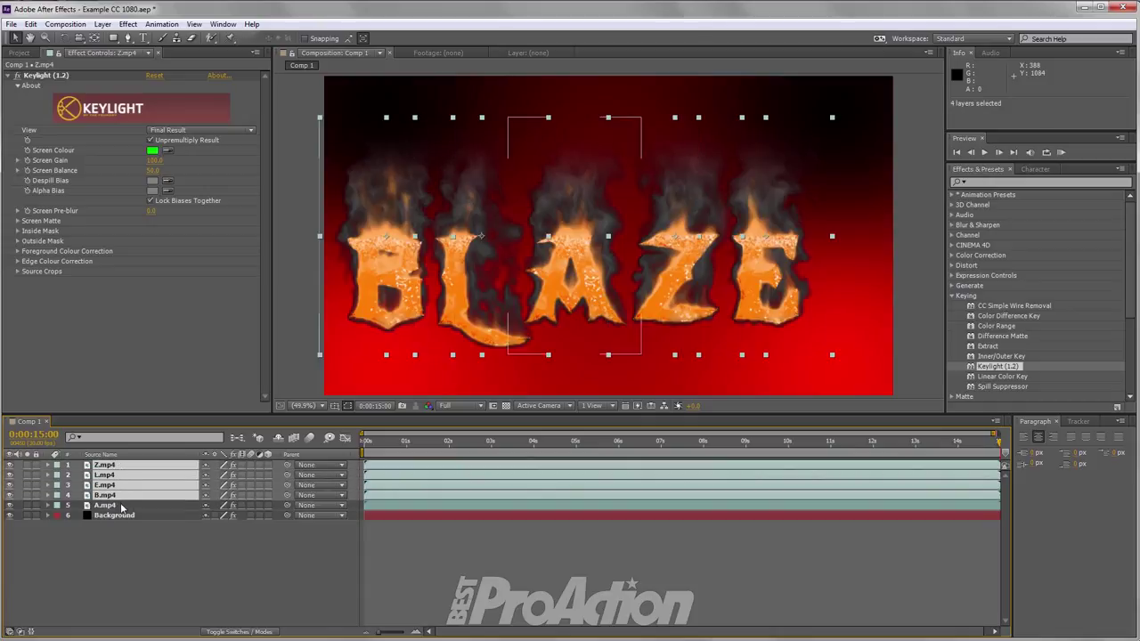
pyautogui.keyDown('ctrl'); pyautogui.click(119, 505); pyautogui.keyUp('ctrl')
pyautogui.rightClick(120, 505)
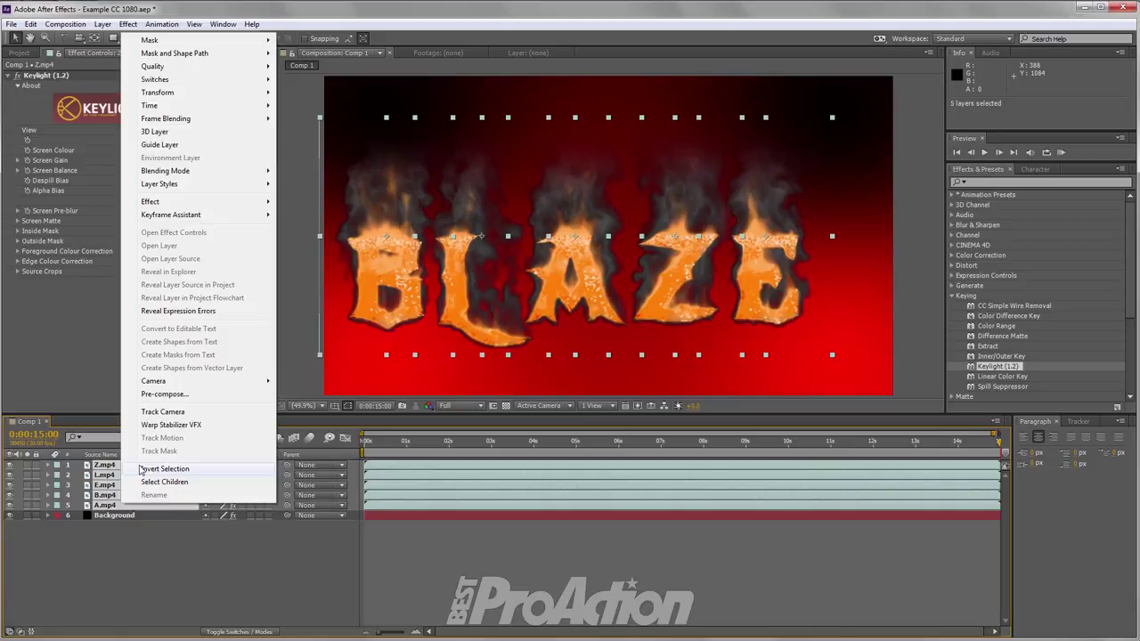
pyautogui.click(165, 393)
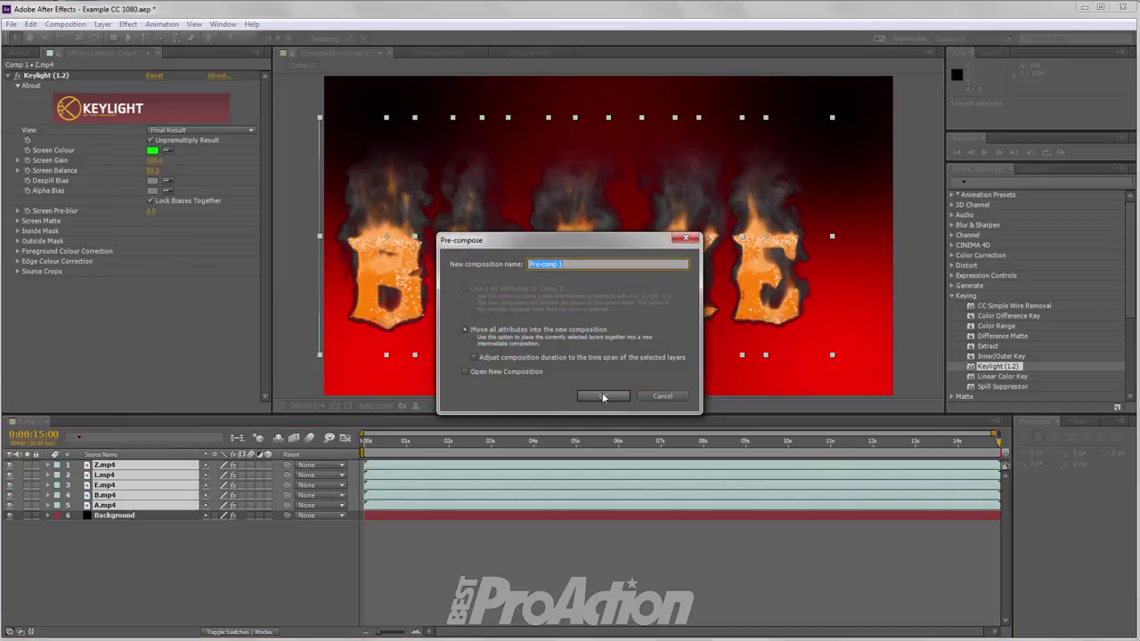
pyautogui.click(603, 395)
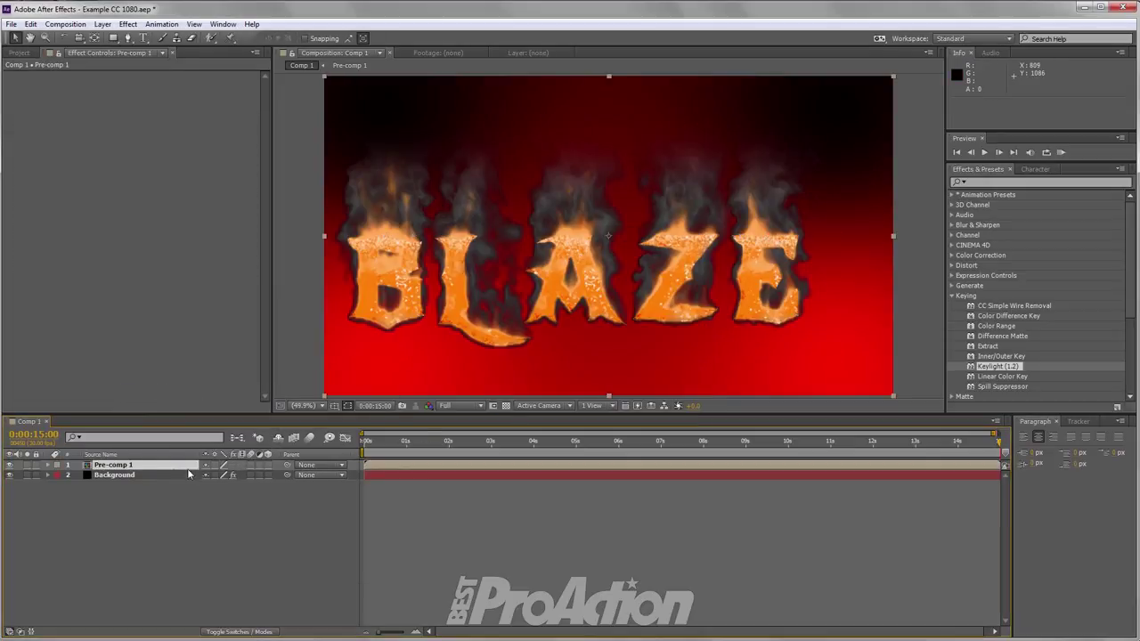
# - Scale Pre-comp 1 to 82% and adjust its Position X and Y to centre BLAZE
pyautogui.click(49, 466)
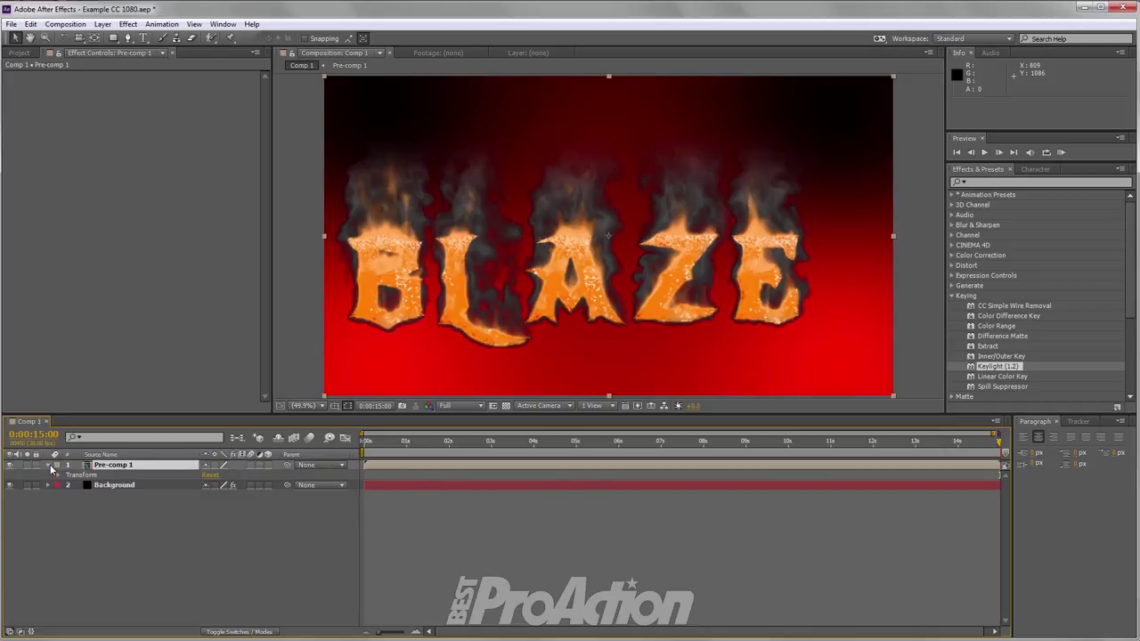
pyautogui.click(58, 479)
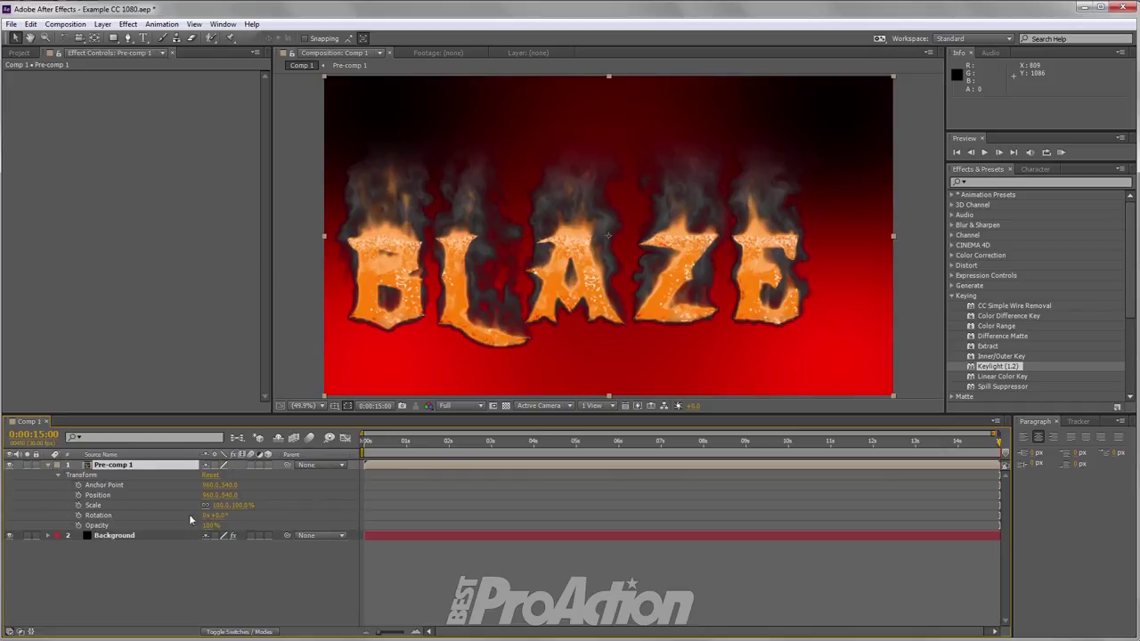
pyautogui.moveTo(223, 506)
pyautogui.mouseDown()
pyautogui.moveTo(190, 504)
pyautogui.moveTo(214, 504)
pyautogui.mouseUp()
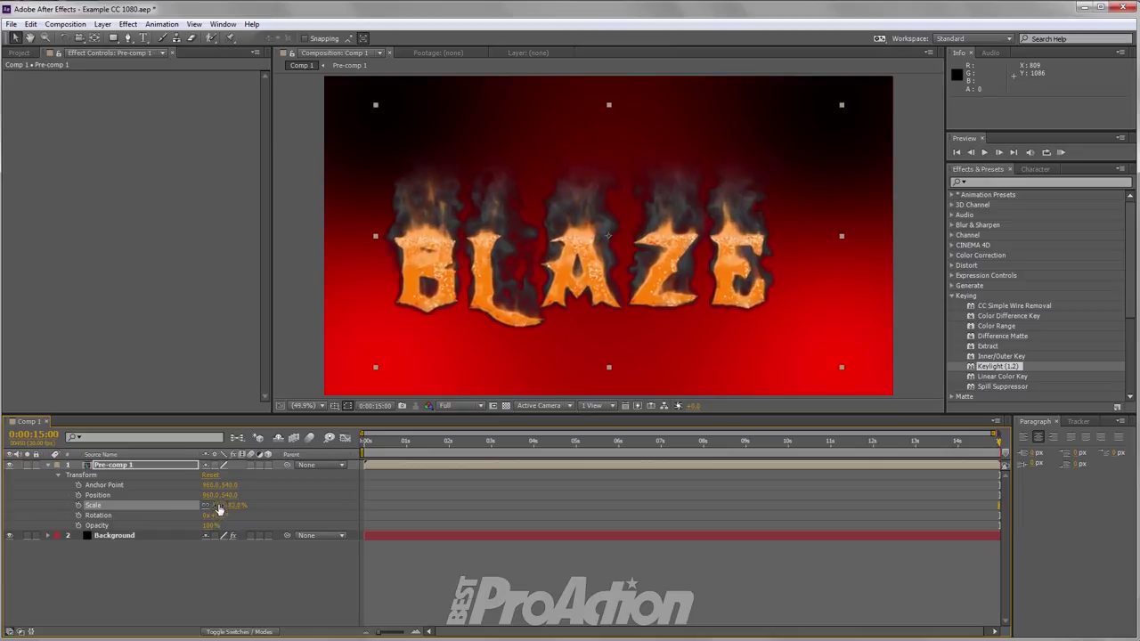
pyautogui.moveTo(210, 495); pyautogui.dragTo(246, 496)
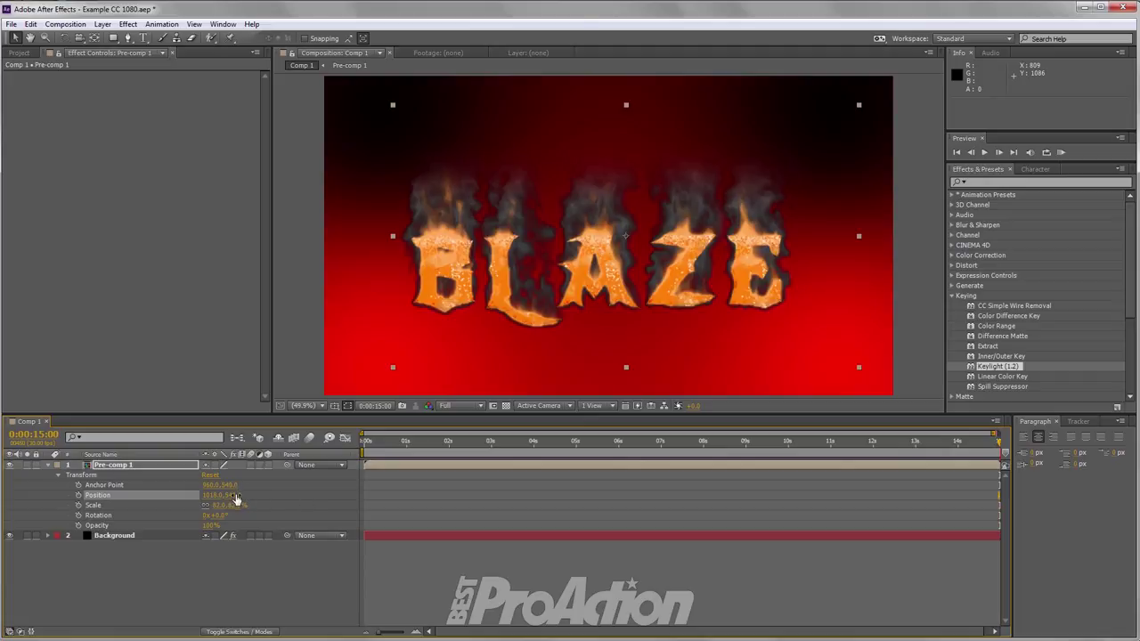
pyautogui.moveTo(235, 497); pyautogui.dragTo(218, 497)
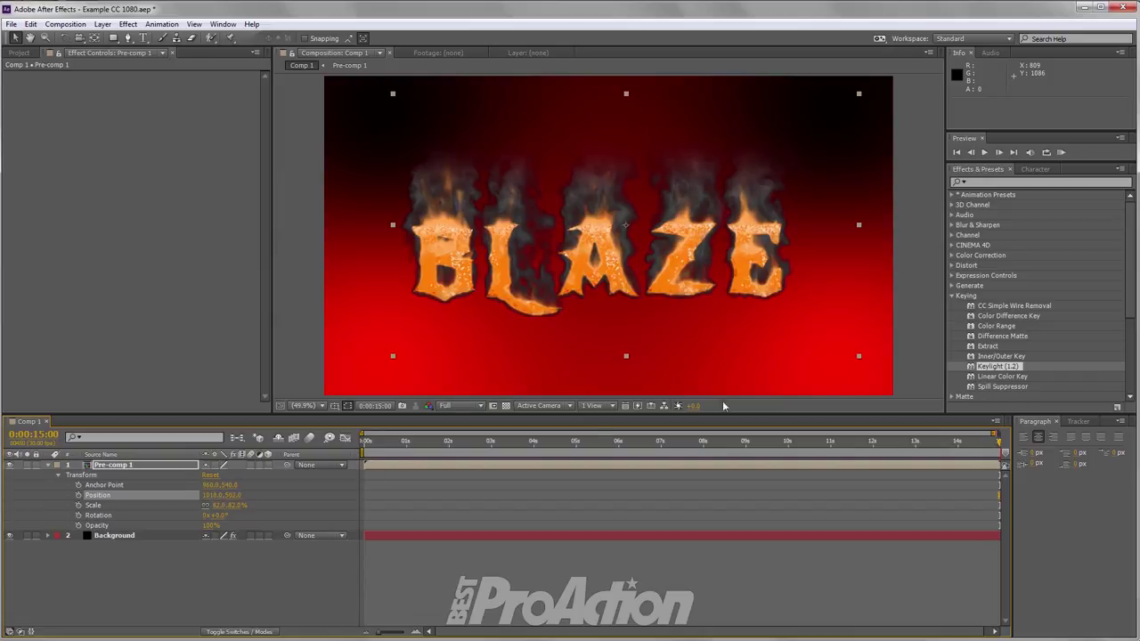
# - Start a RAM Preview to render and play back Comp 1
pyautogui.click(1065, 153)
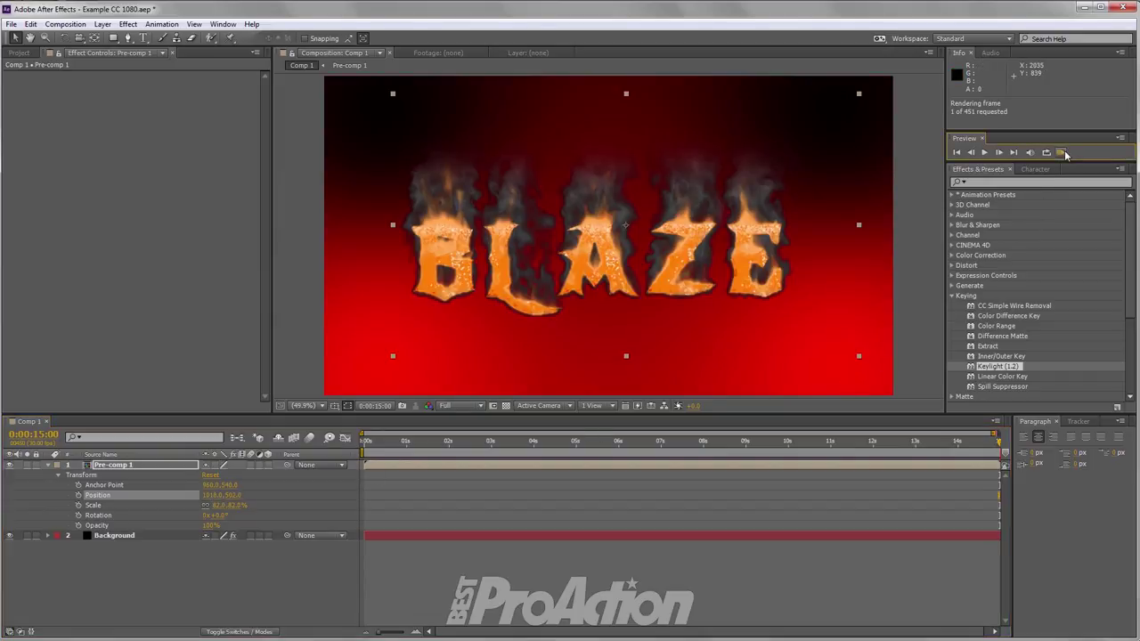